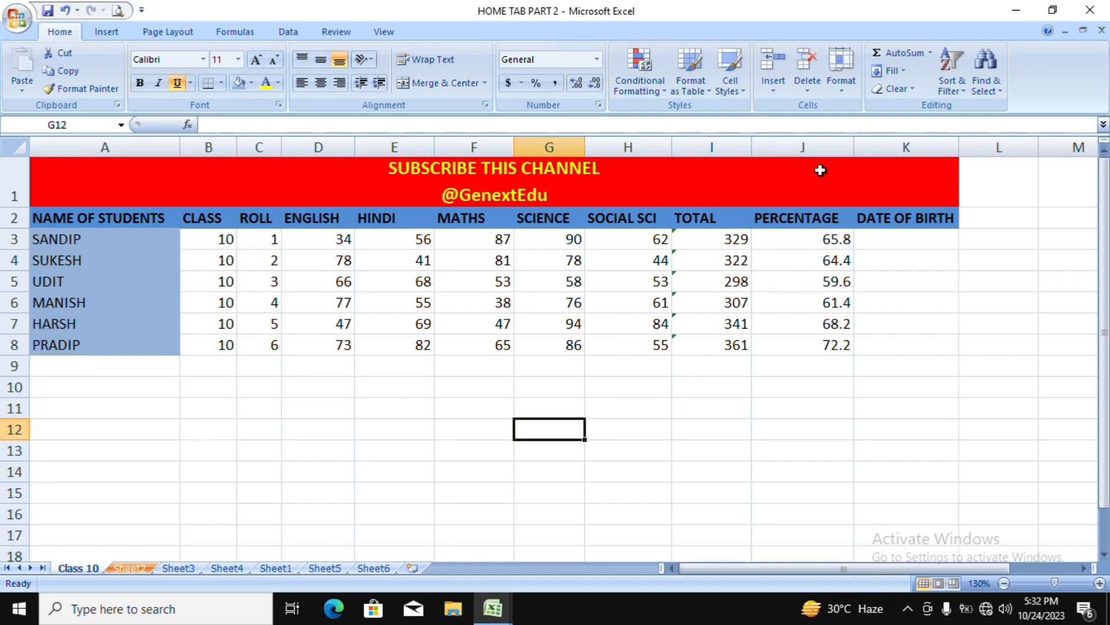
Examine the Fill options and the contents of Sheet2, Sheet3 and Sheet4
left_click(905, 71)
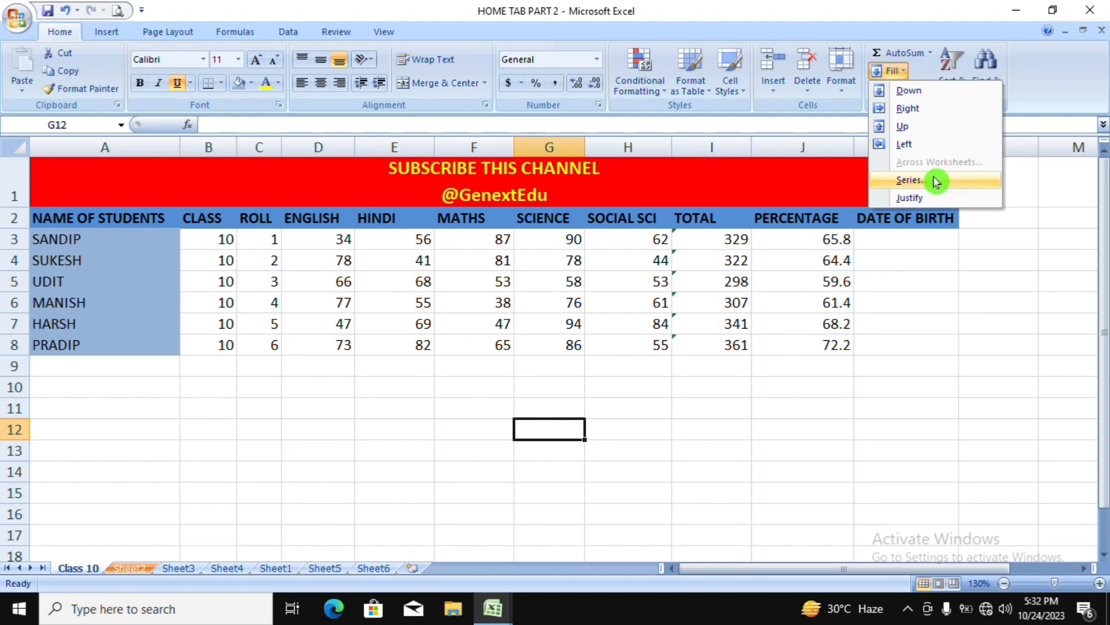
left_click(437, 367)
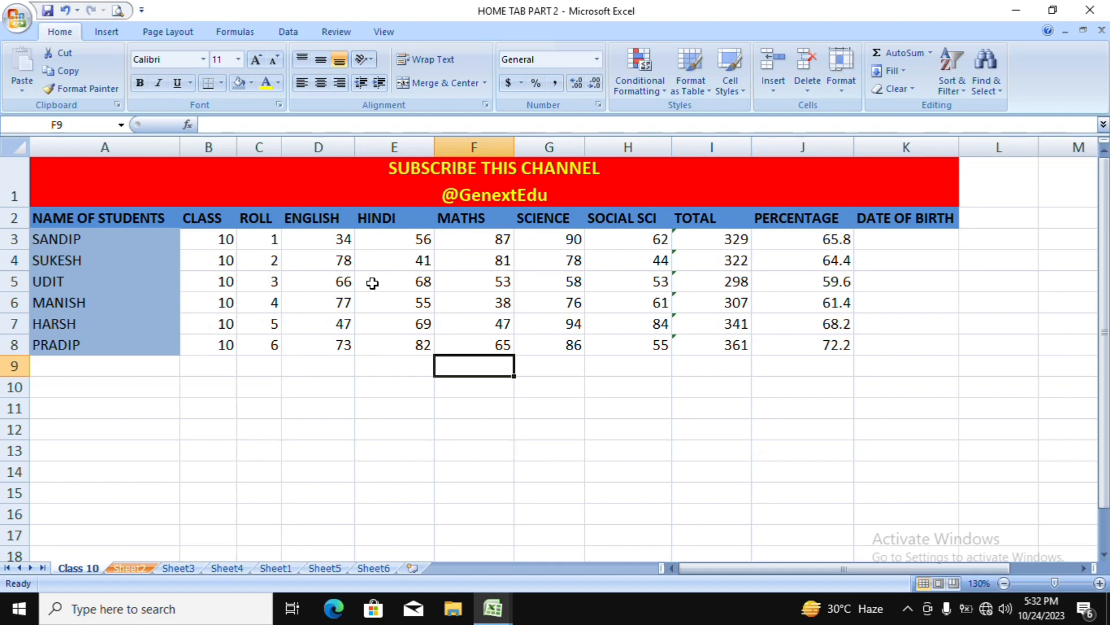
left_click(129, 569)
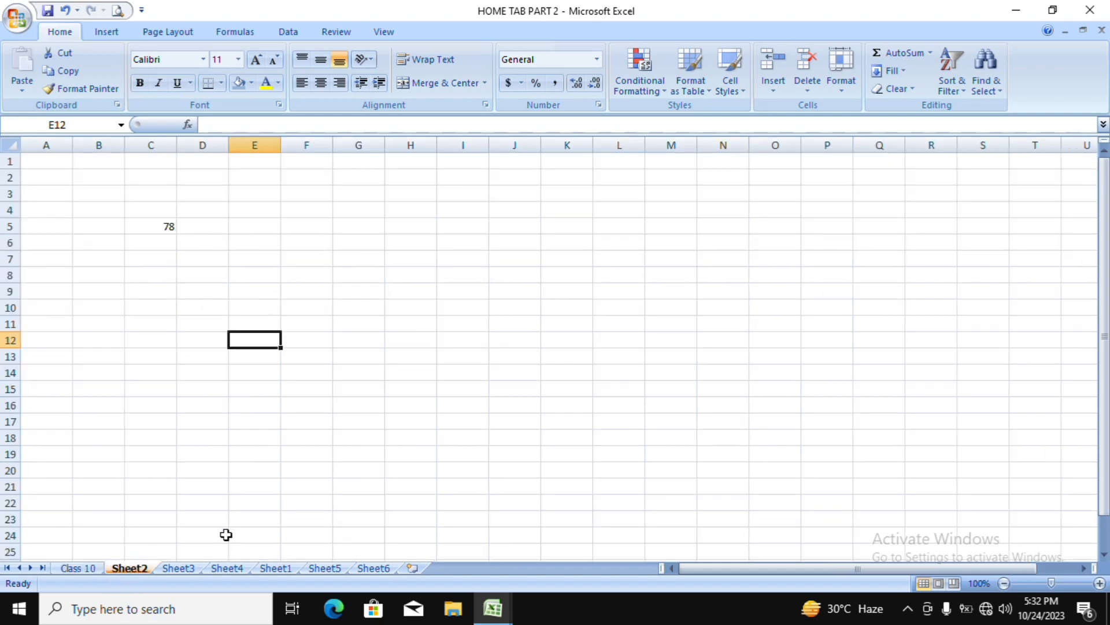
left_click(179, 570)
left_click(220, 570)
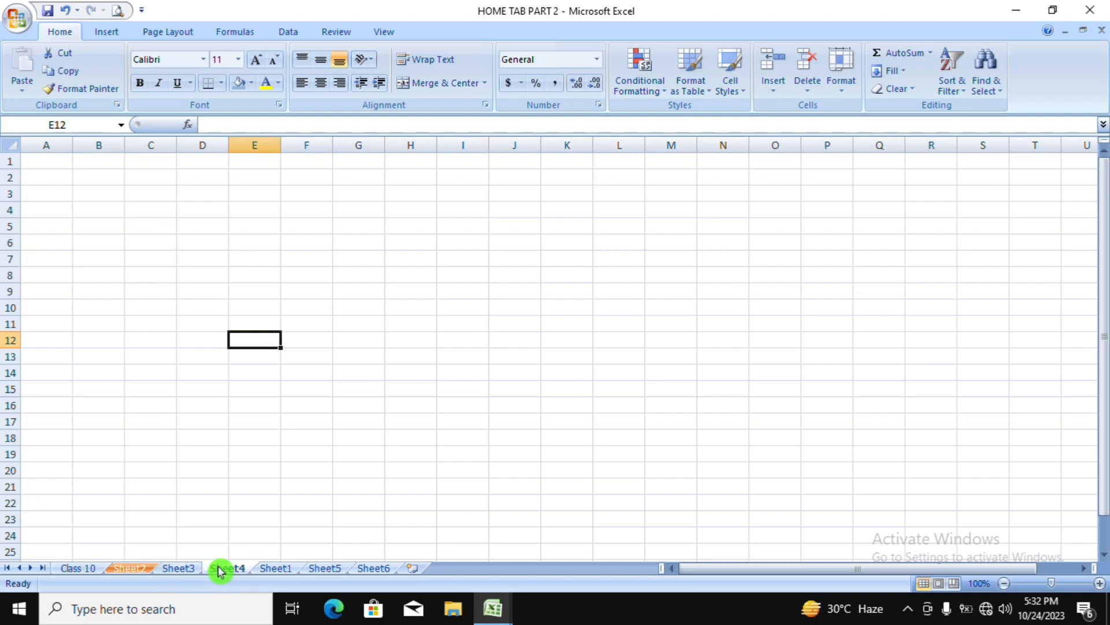
left_click(76, 570)
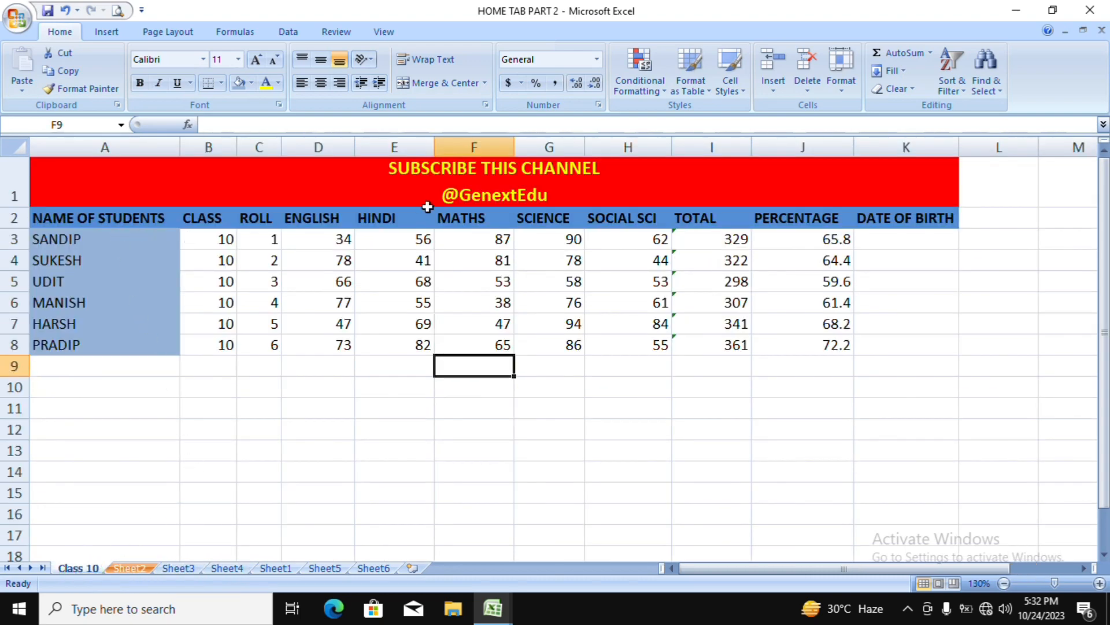
left_click(894, 70)
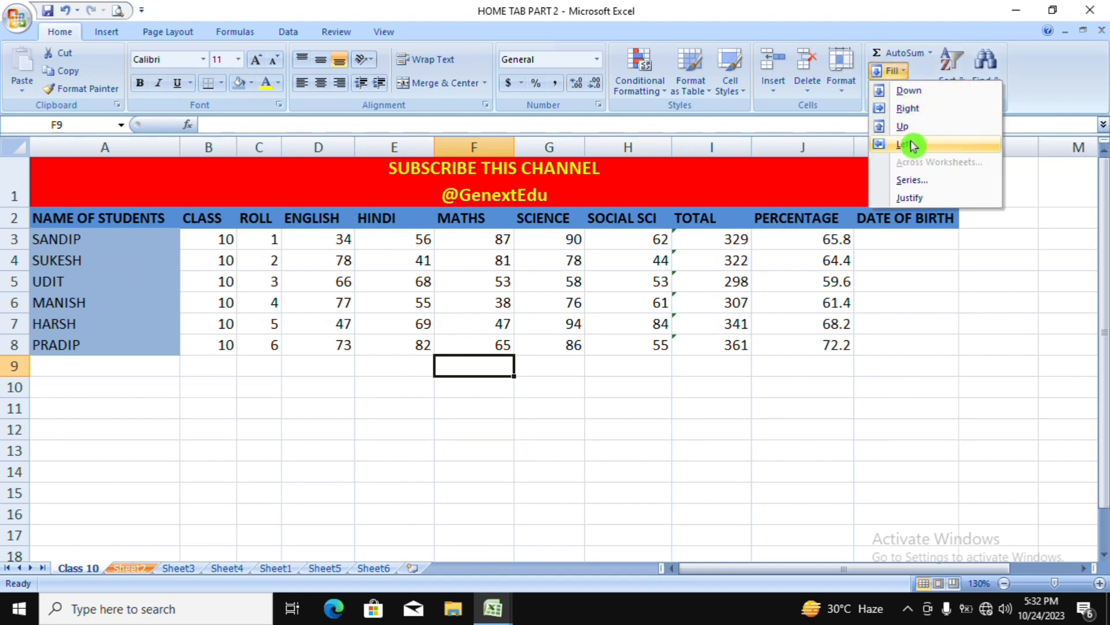
left_click(616, 325)
Copy the student table A1:K8 from the Class 10 sheet and paste it into Sheet2 starting at cell A1
left_click_drag(118, 181, 471, 339)
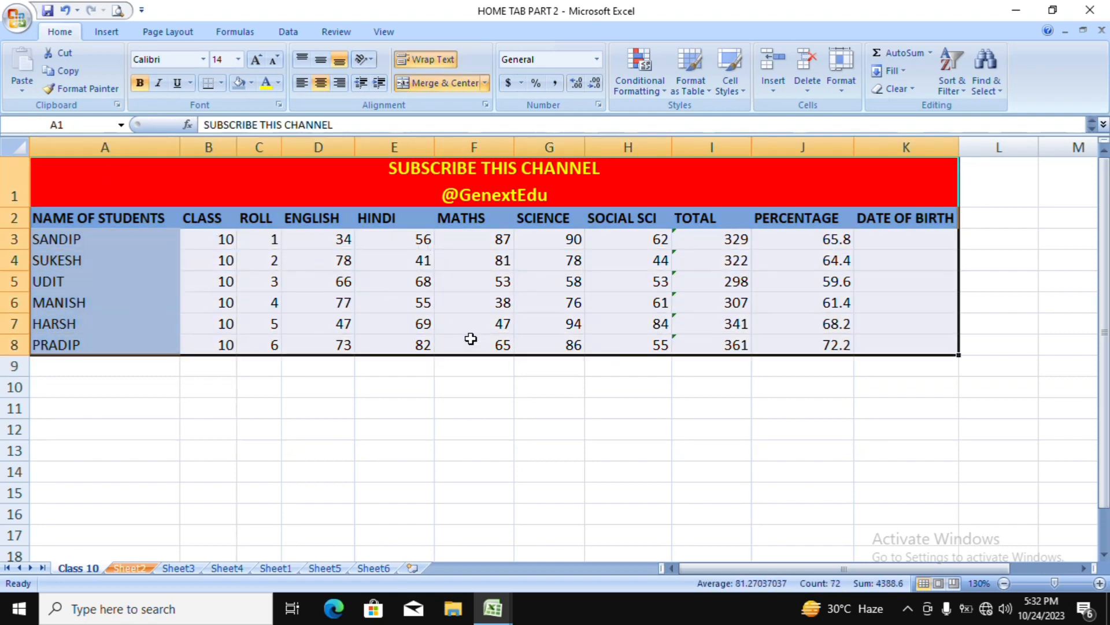
key("ctrl+c")
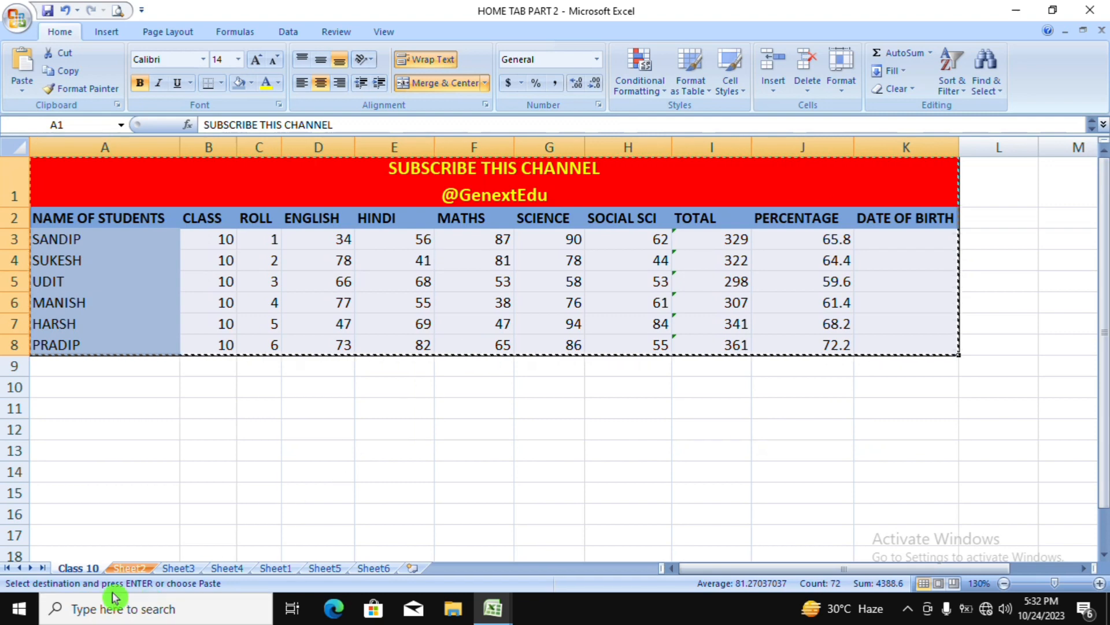
left_click(129, 567)
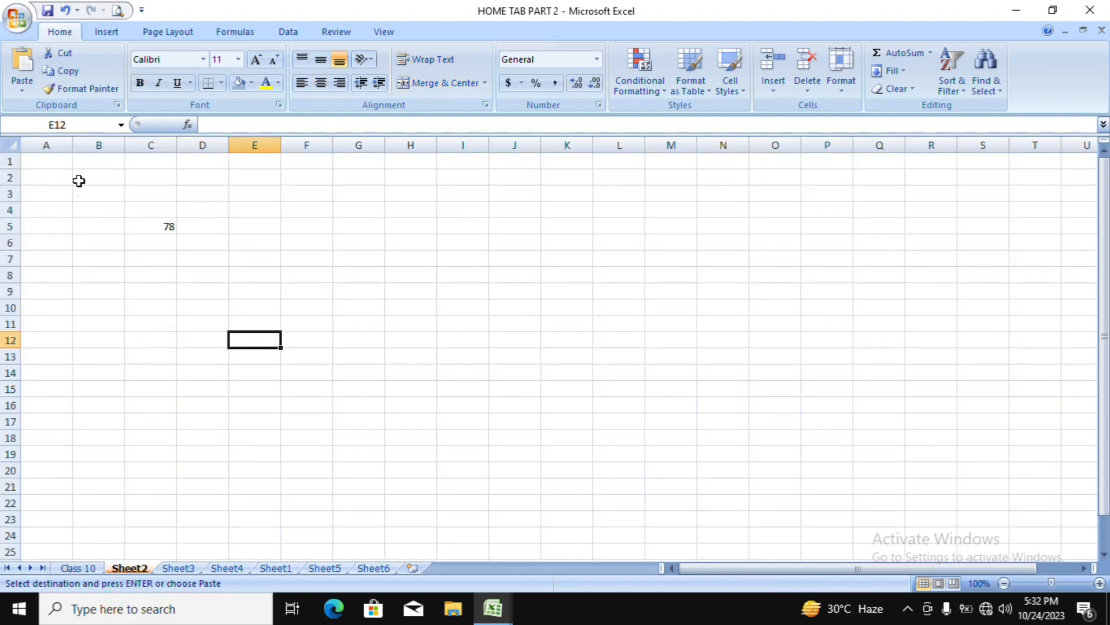
left_click(61, 159)
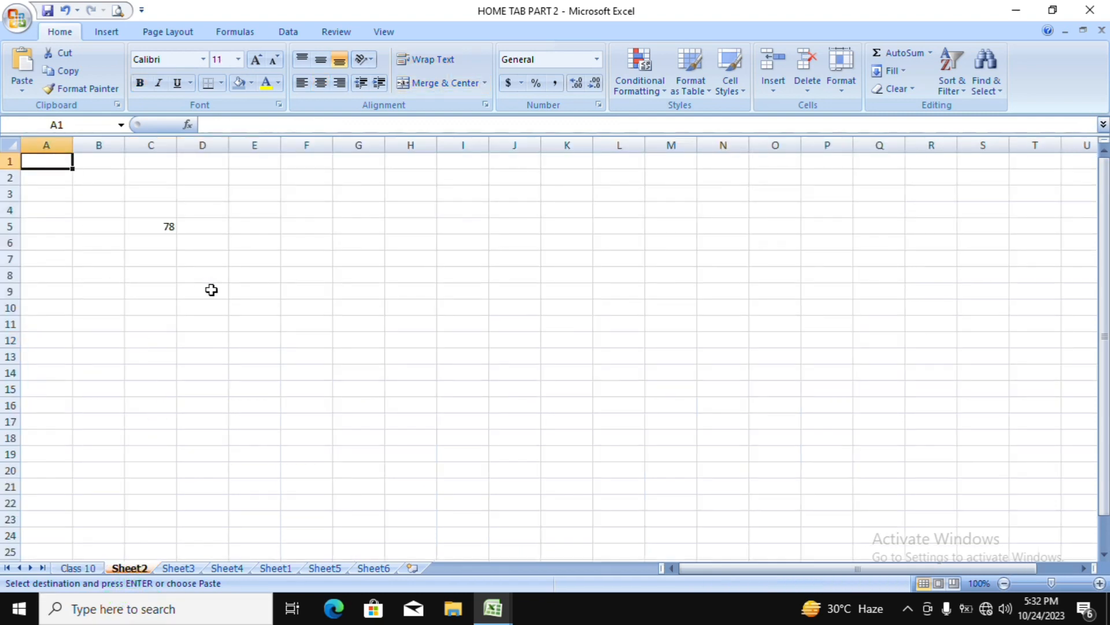
key("ctrl+v")
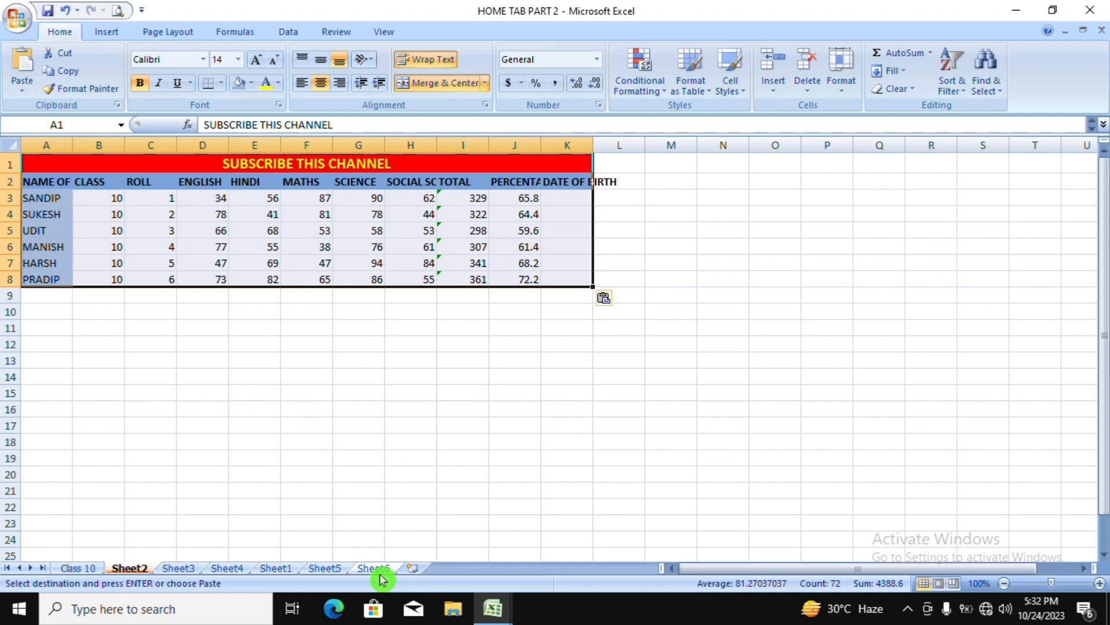
Undo the table paste and the earlier entry of 78 on Sheet2, and return to the Class 10 sheet
key("ctrl+z")
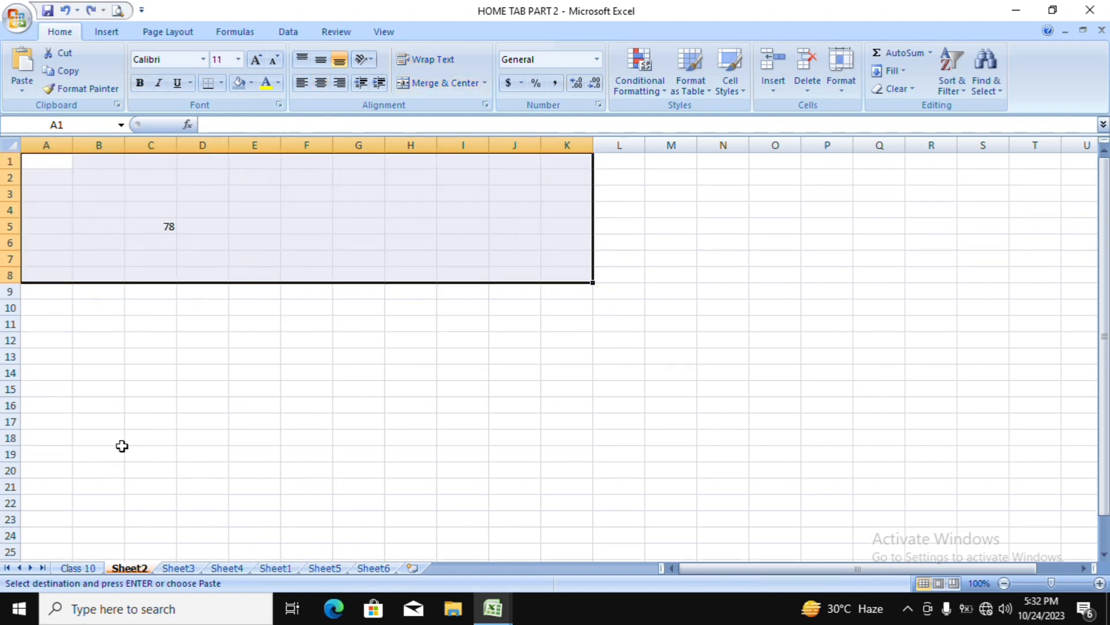
key("ctrl+z")
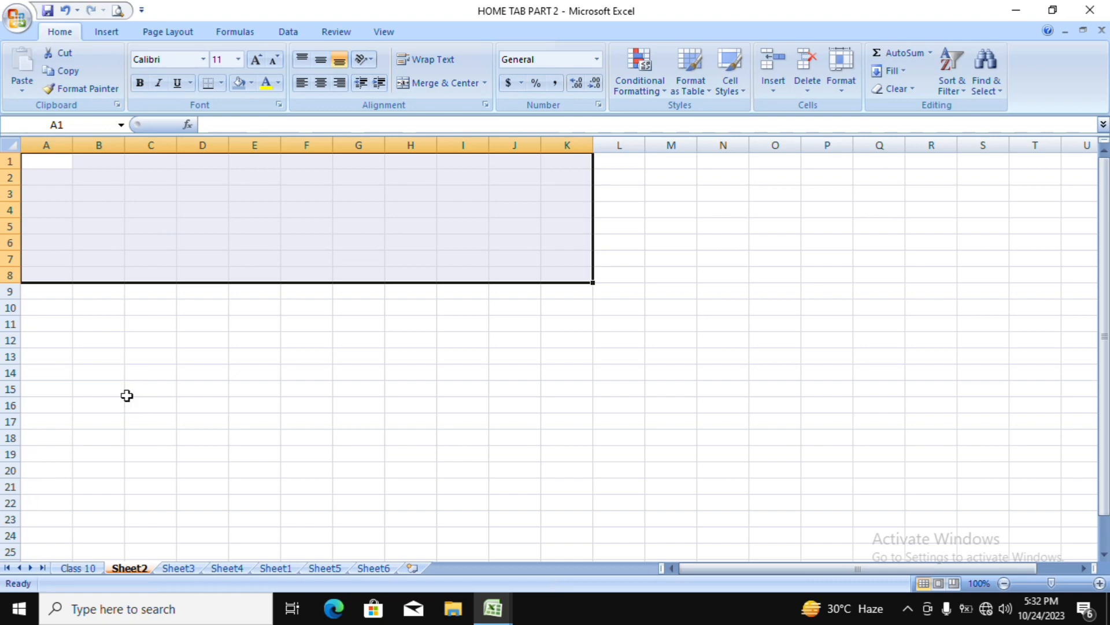
left_click(82, 570)
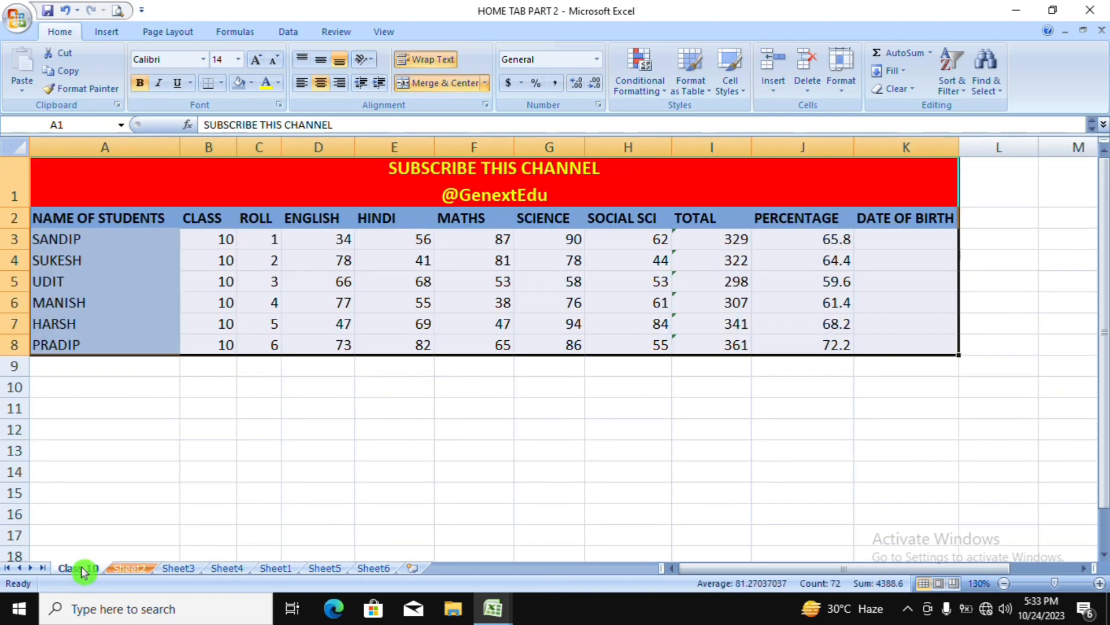
Copy the student table A1:K8 on the Class 10 sheet and group all the worksheets from Class 10 through Sheet6
left_click(216, 448)
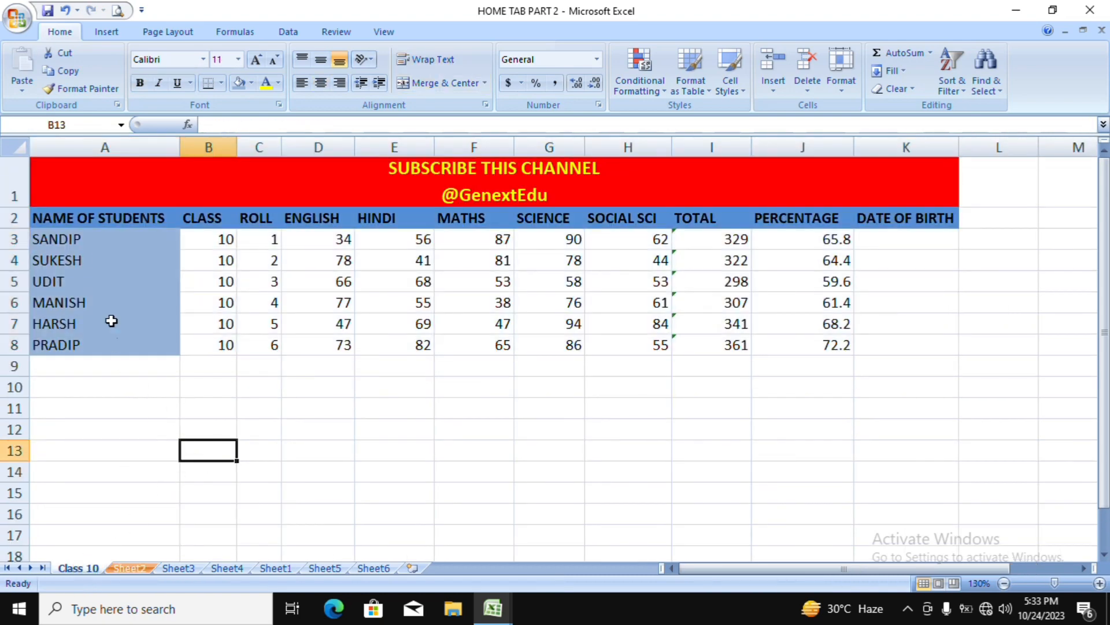
left_click_drag(111, 165, 503, 343)
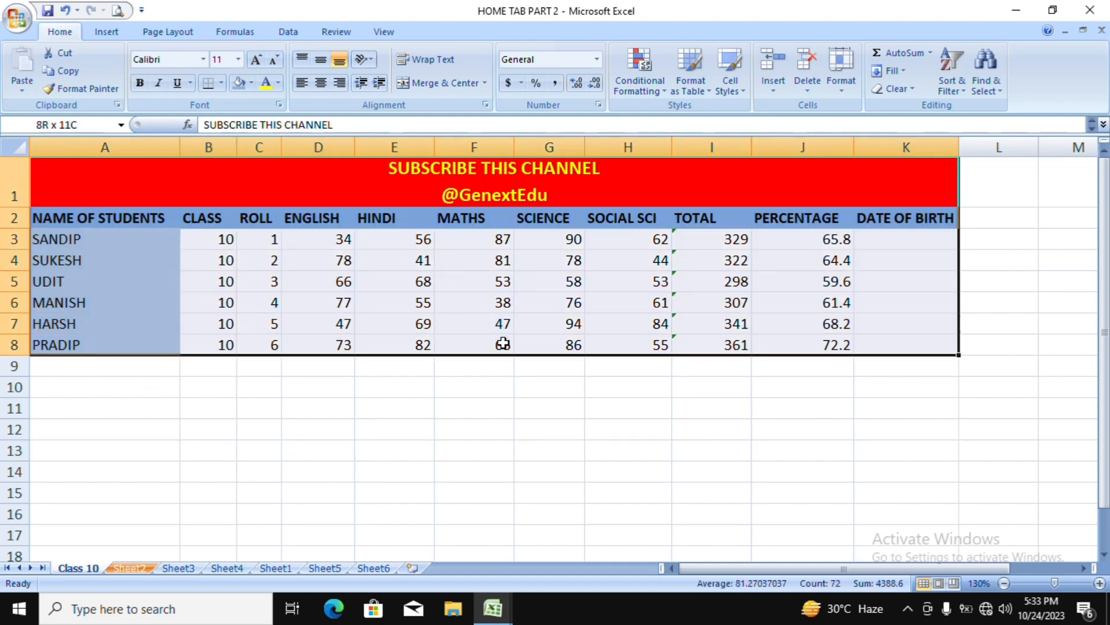
left_click(503, 343)
left_click_drag(102, 177, 276, 359)
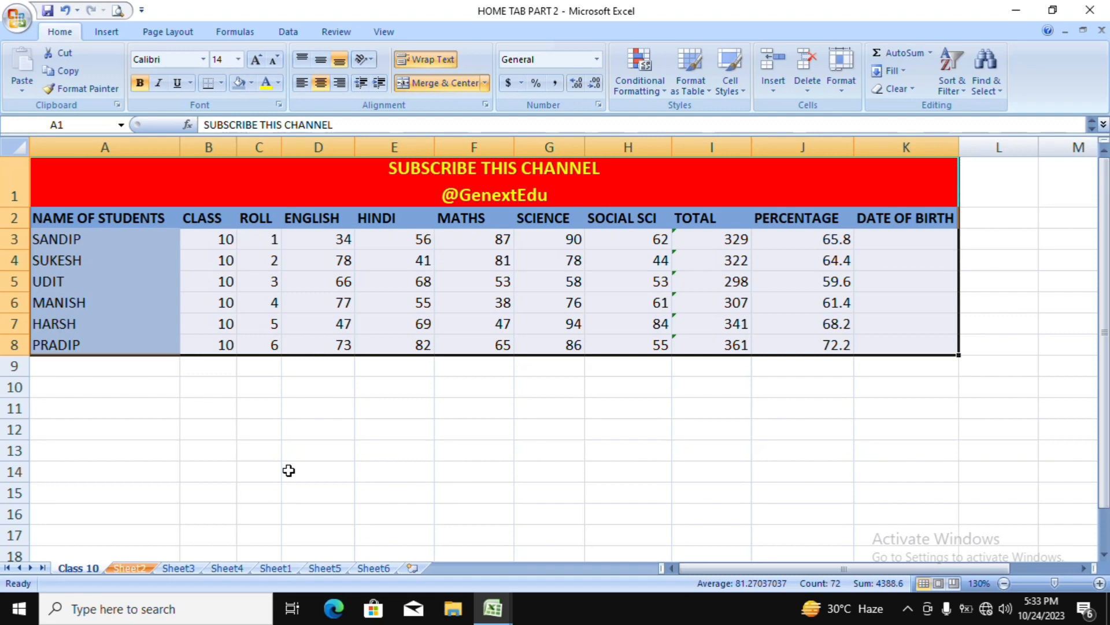
key("ctrl+c")
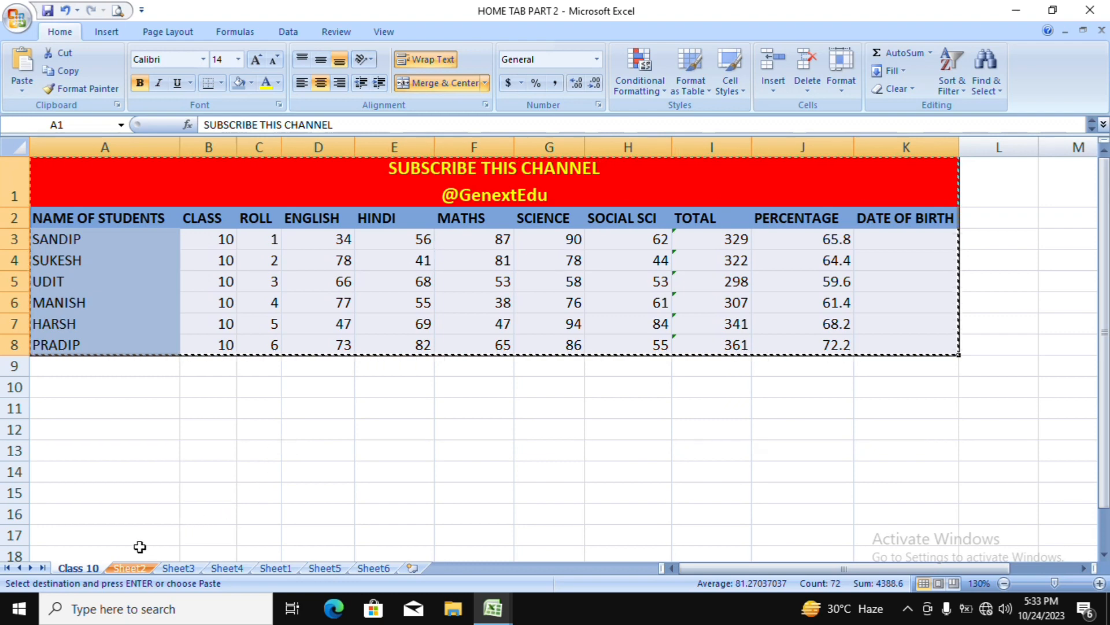
left_click(141, 574)
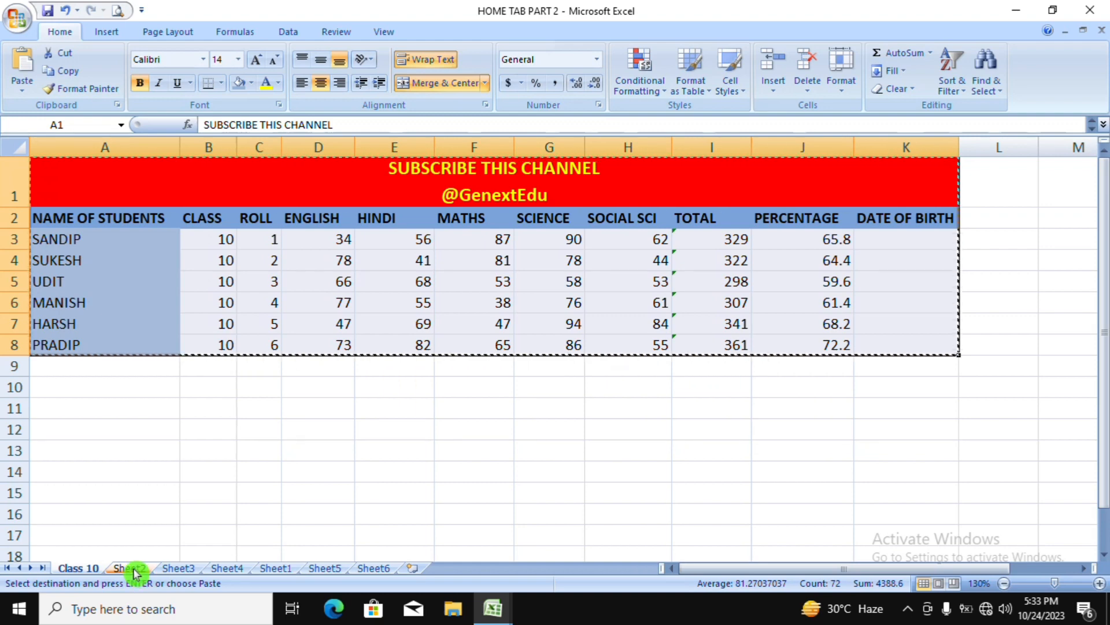
left_click(137, 570, "ctrl")
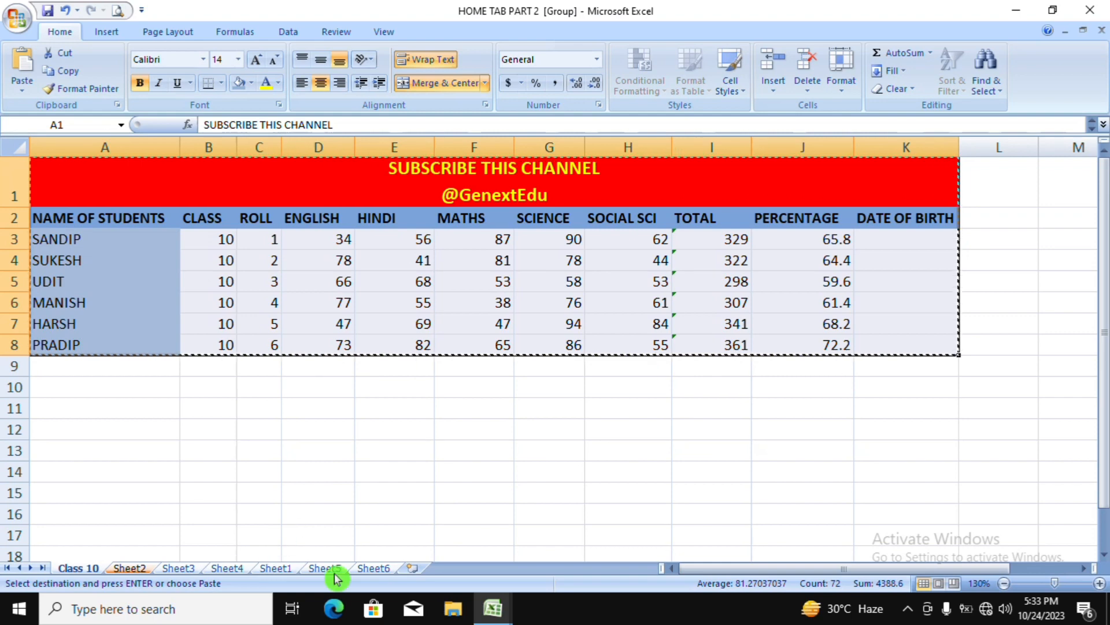
Fill the selected table across the grouped worksheets with the All option
left_click(903, 74)
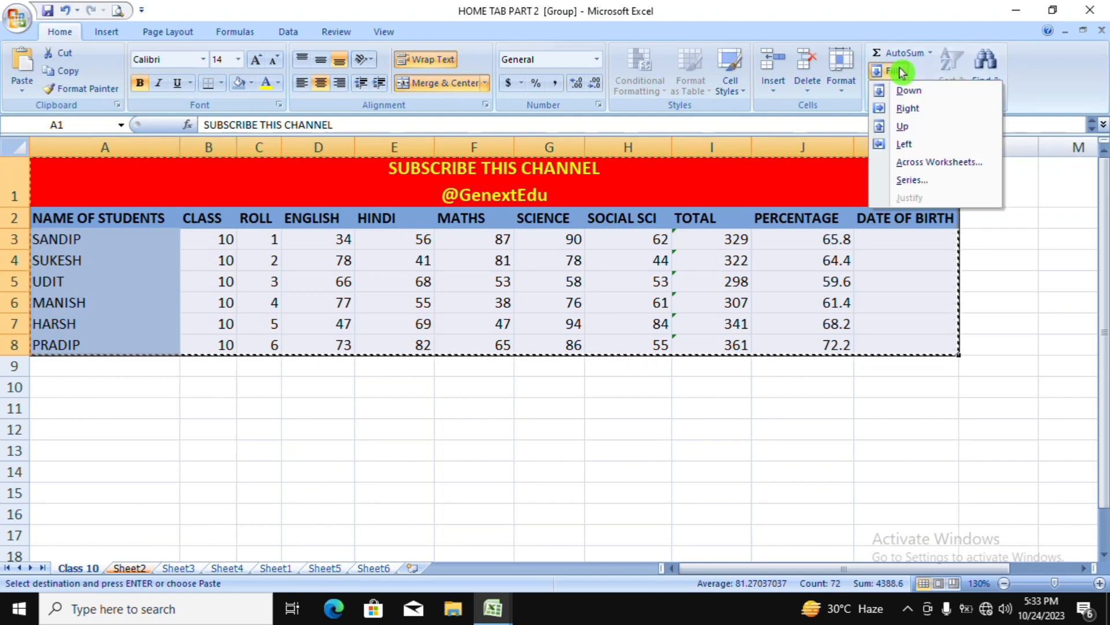
left_click(922, 168)
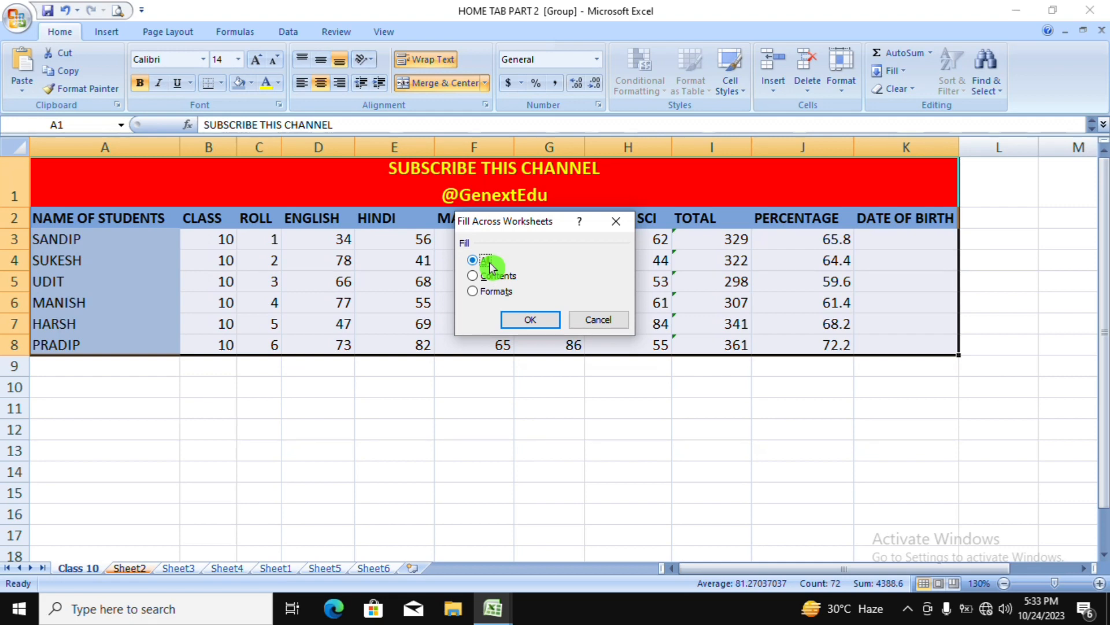
left_click(521, 318)
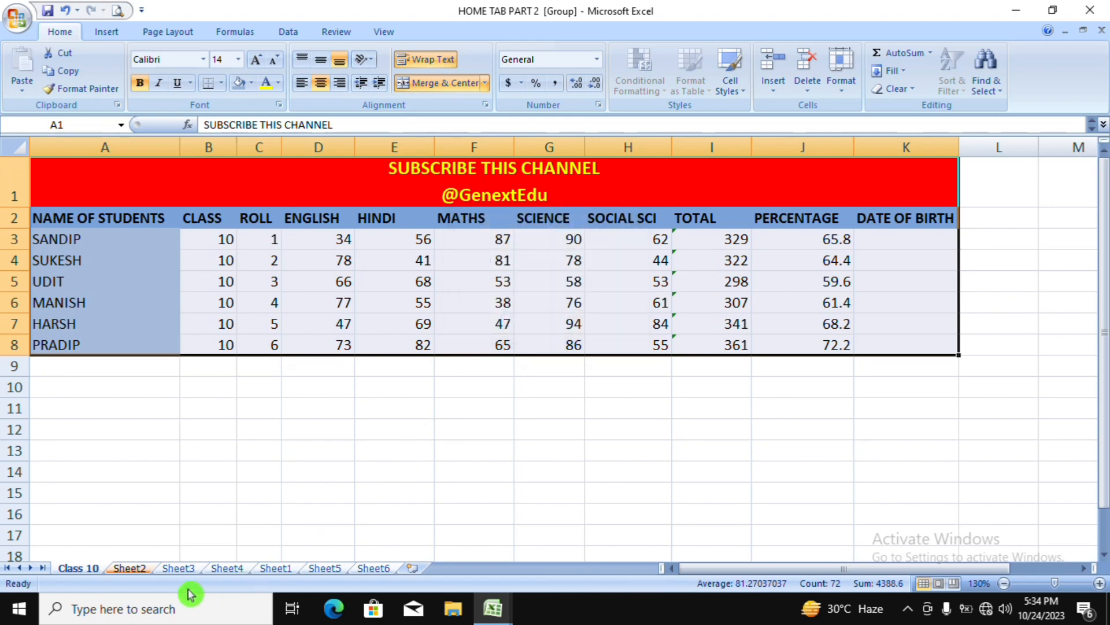
left_click(168, 517)
Check the filled table on Sheet2, Sheet3, Sheet4, Sheet1, Sheet5 and Sheet6, and return to the Class 10 sheet
left_click(141, 572)
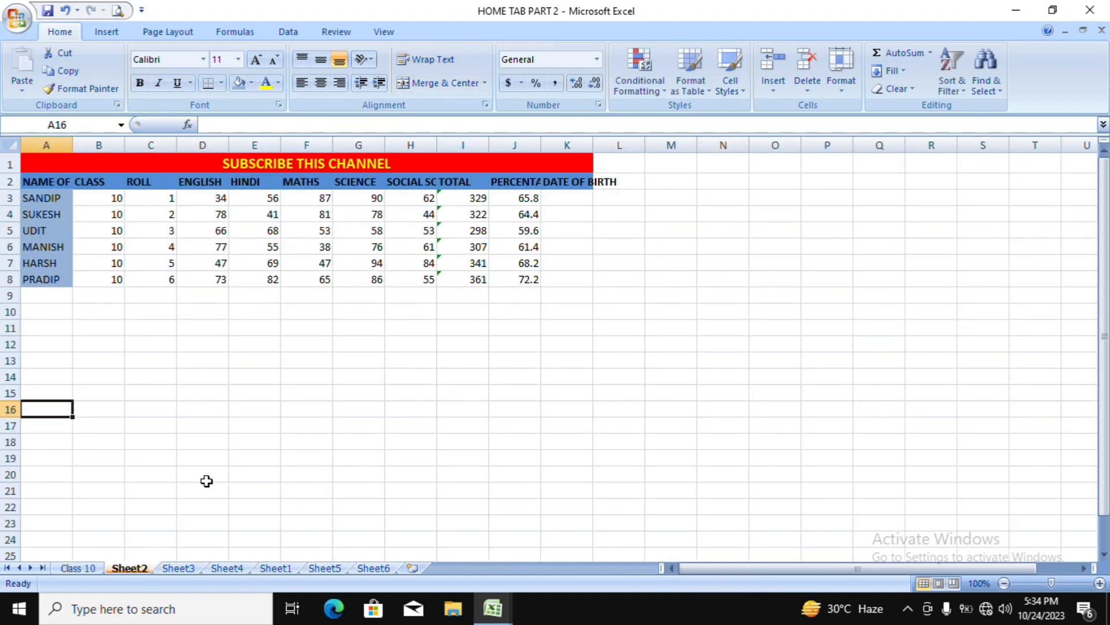
left_click(184, 570)
left_click(231, 569)
left_click(276, 568)
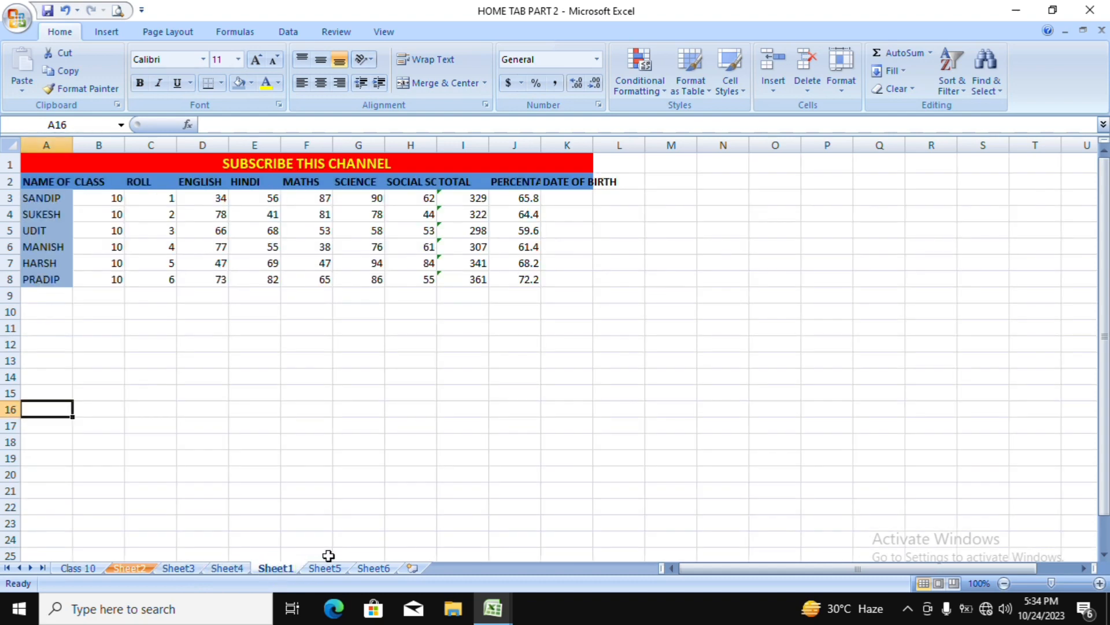
left_click(336, 570)
left_click(373, 570)
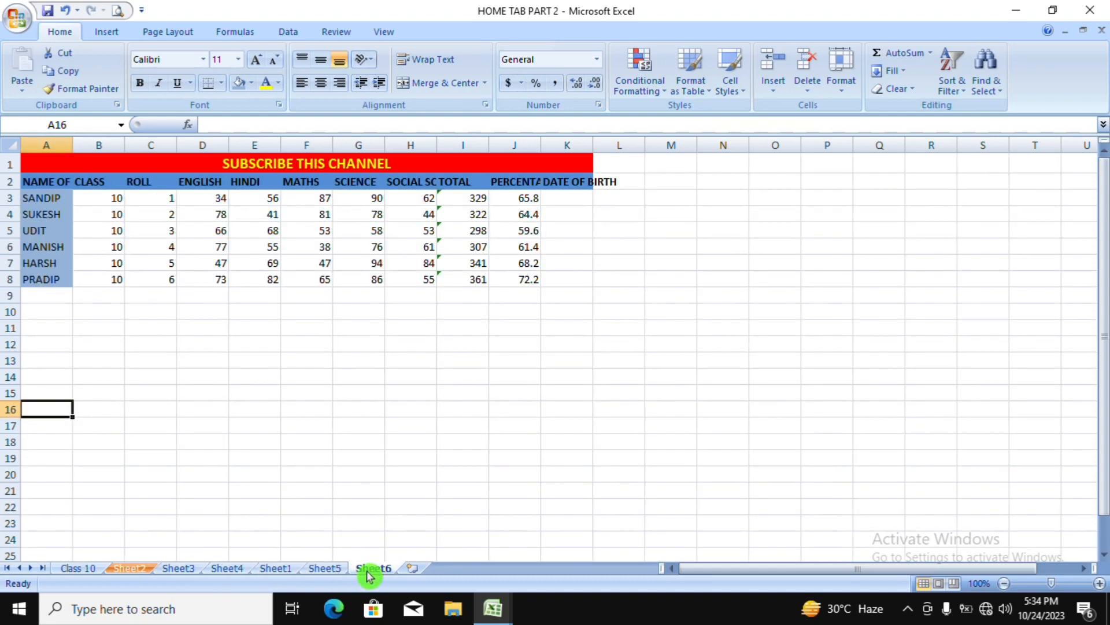
left_click(90, 569)
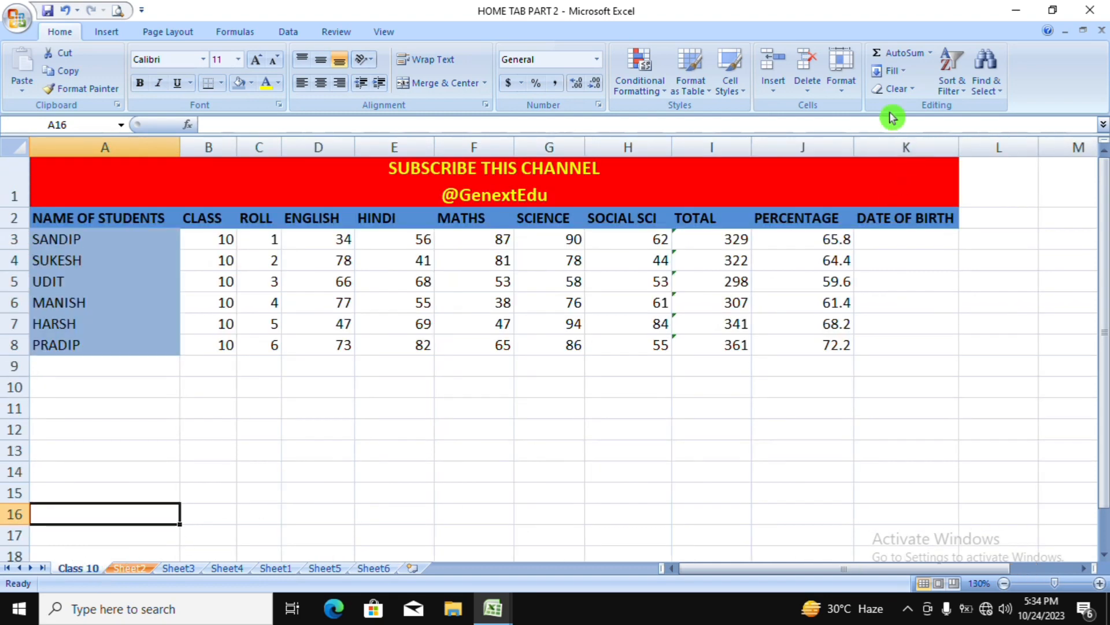
left_click(891, 70)
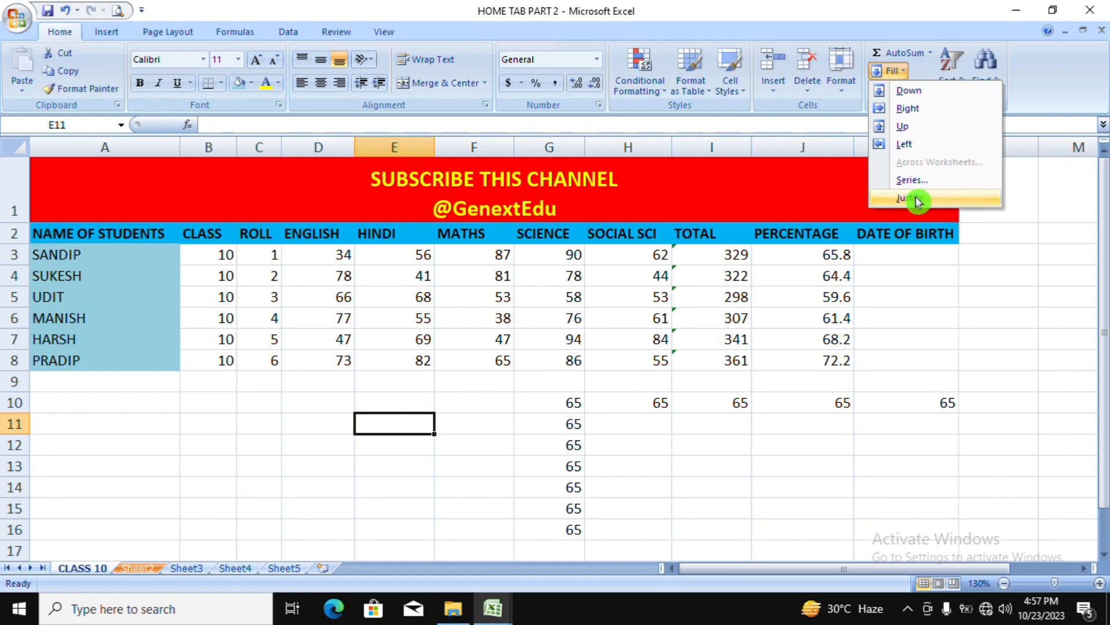
left_click(911, 180)
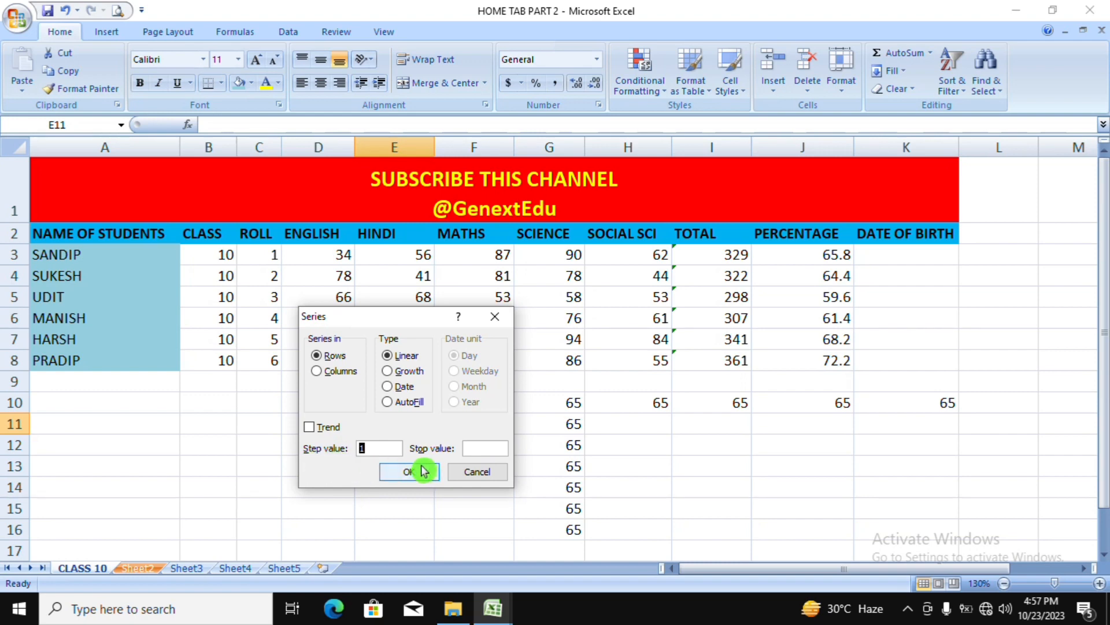
left_click(491, 472)
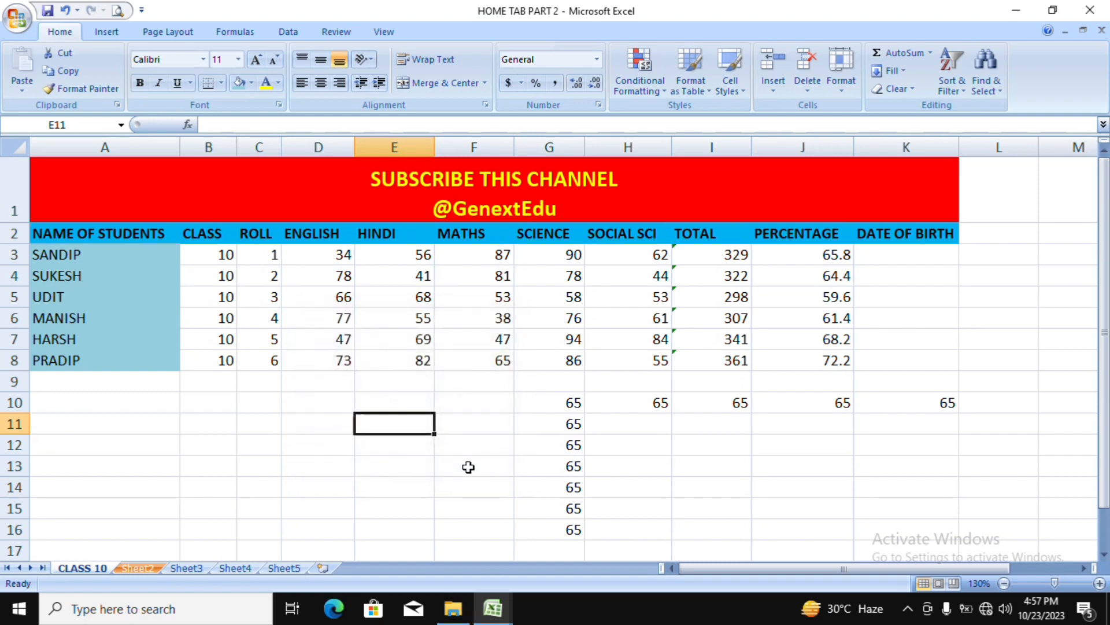
Enter the starting value 3 in cell D11
left_click(326, 420)
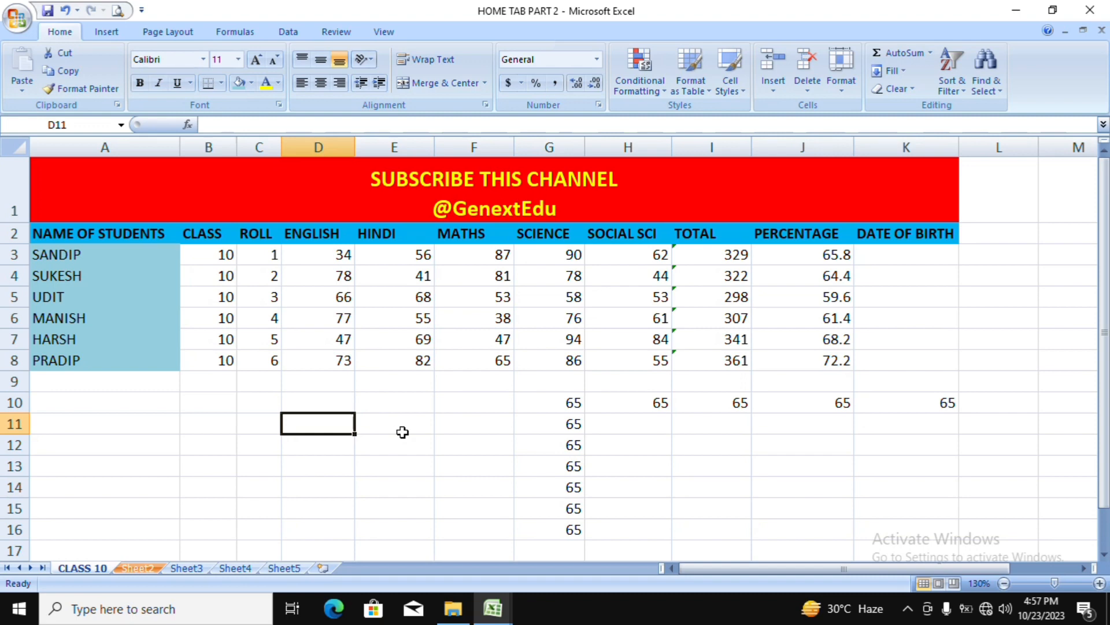
type("3")
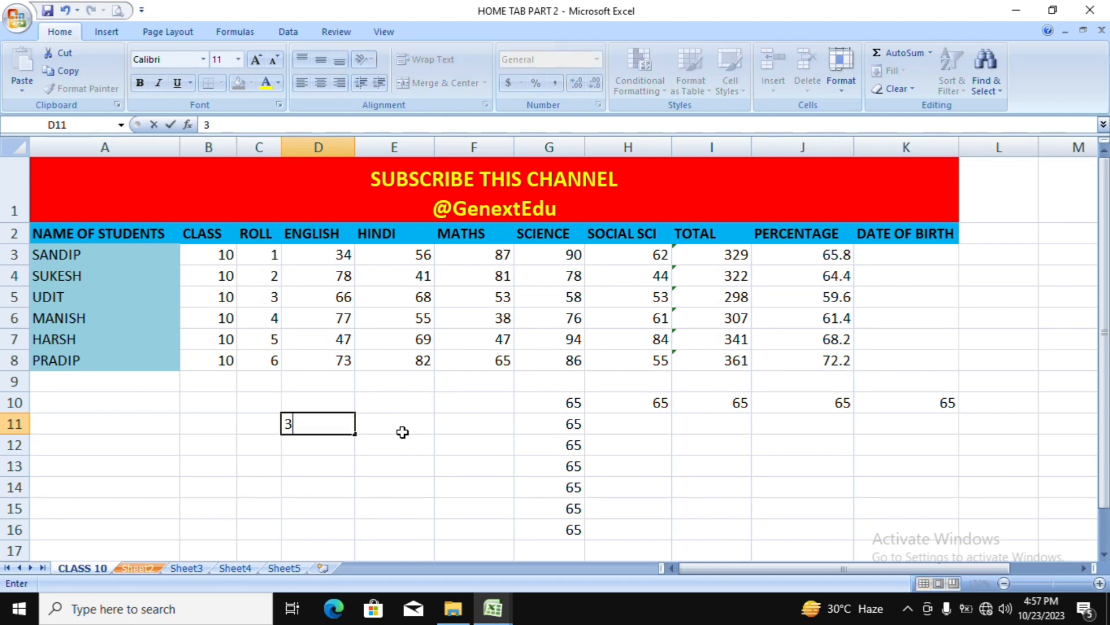
key("Return")
Fill D11:D23 with a linear series down the column, using step value 2 and a stop value that ends it at 19
key("Up")
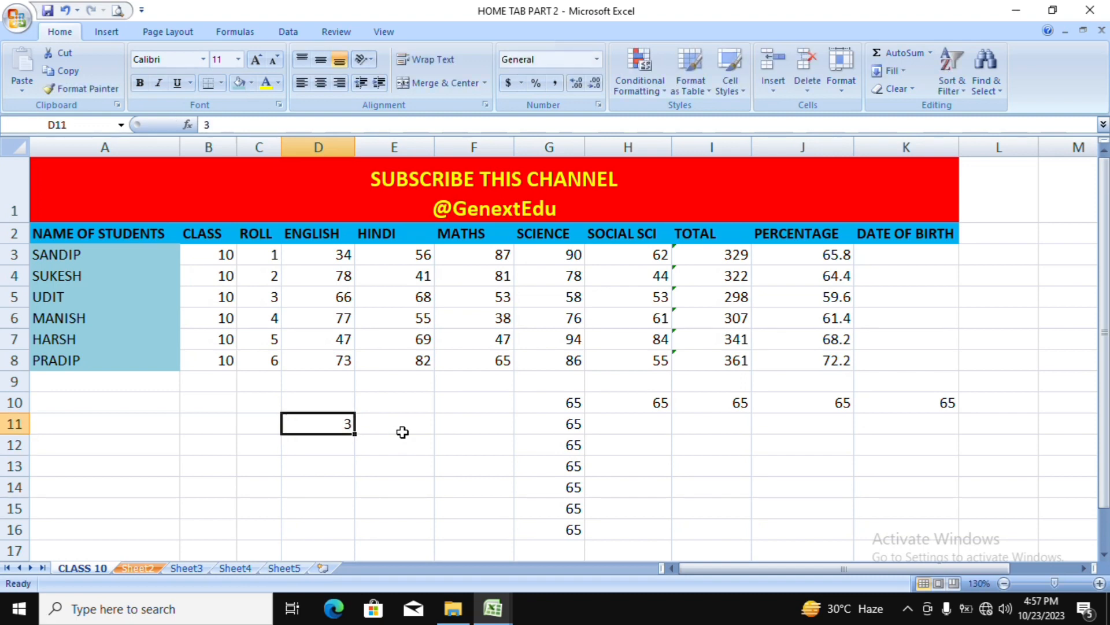
key("shift+Down")
key("shift+Down")
key("shift+Down")
key("shift+Down")
key("shift+Down")
key("shift+Down")
key("shift+Down")
key("shift+Down")
key("shift+Down")
key("shift+Down")
key("shift+Down")
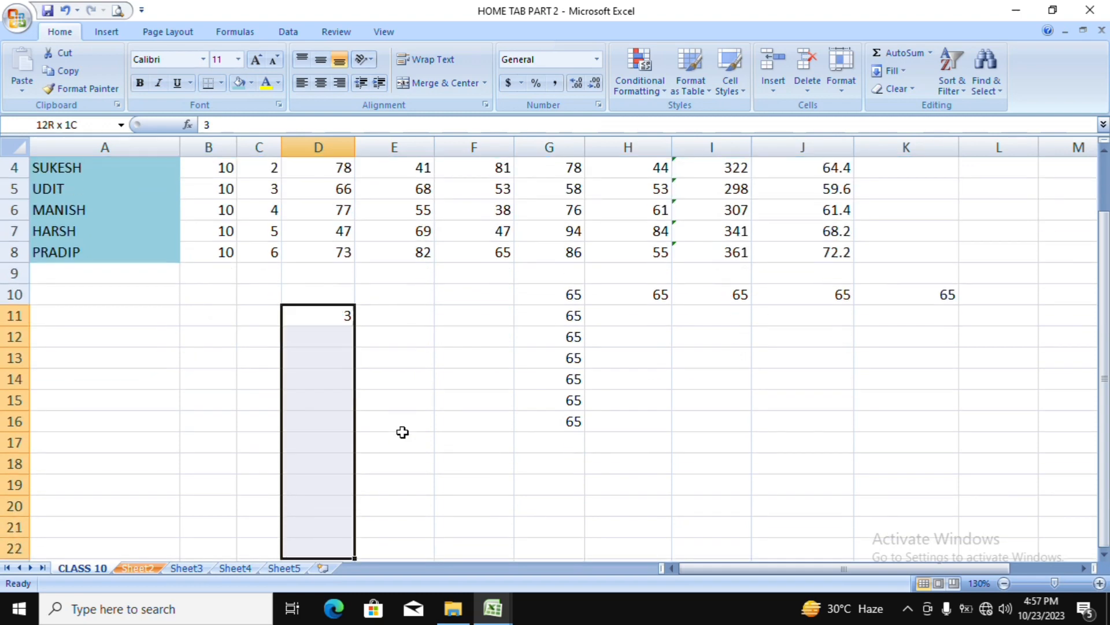
key("shift+Down")
key("shift+Up")
key("shift+Down")
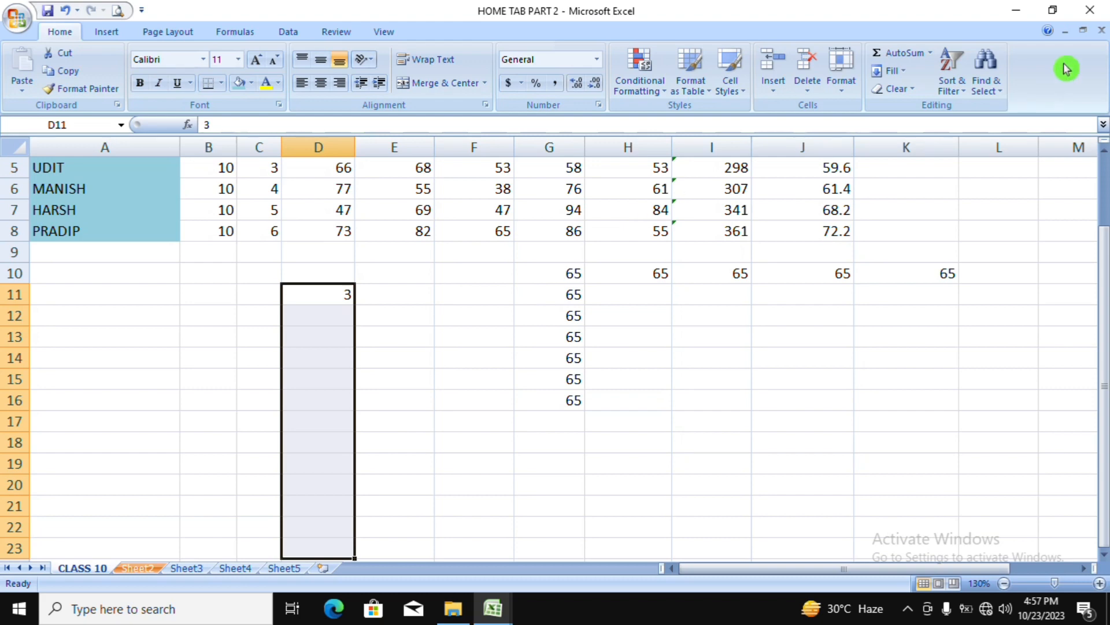
left_click(903, 71)
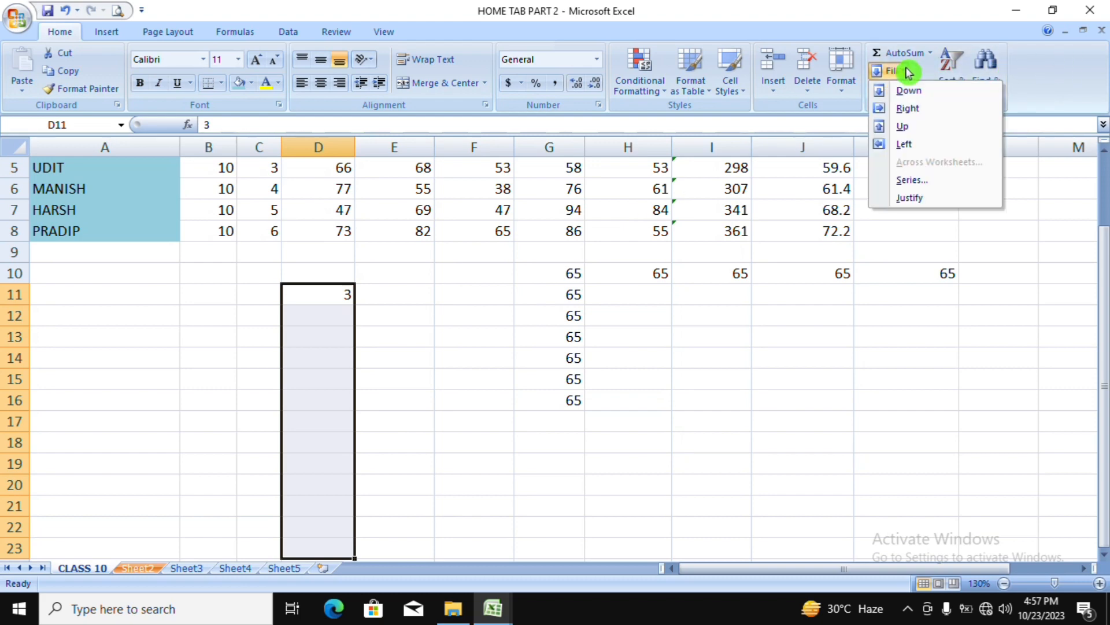
left_click(941, 180)
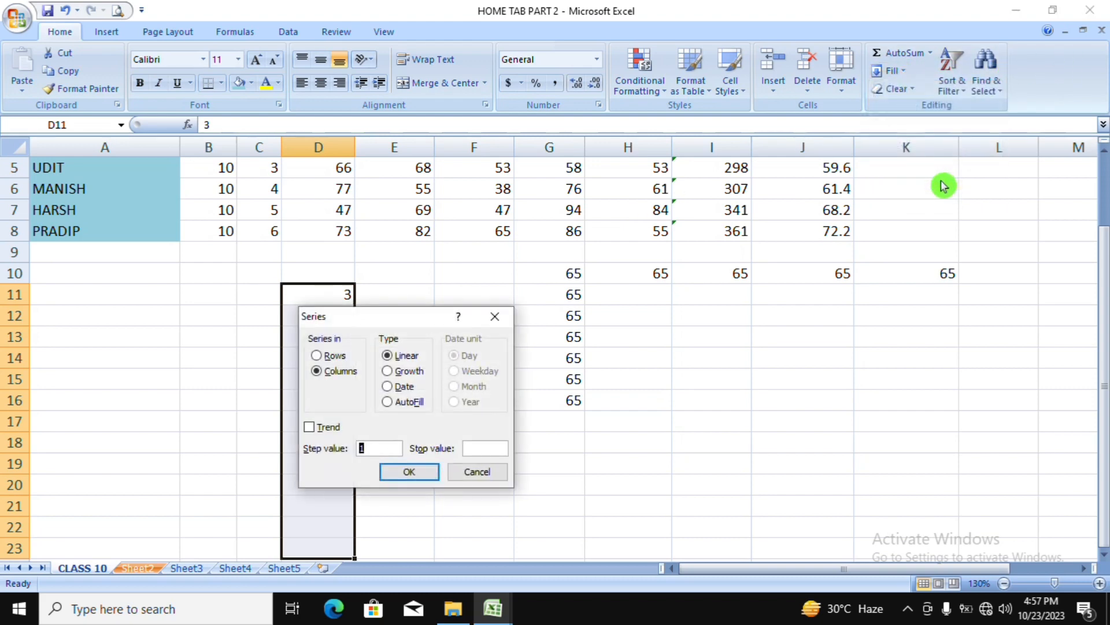
left_click_drag(404, 317, 589, 294)
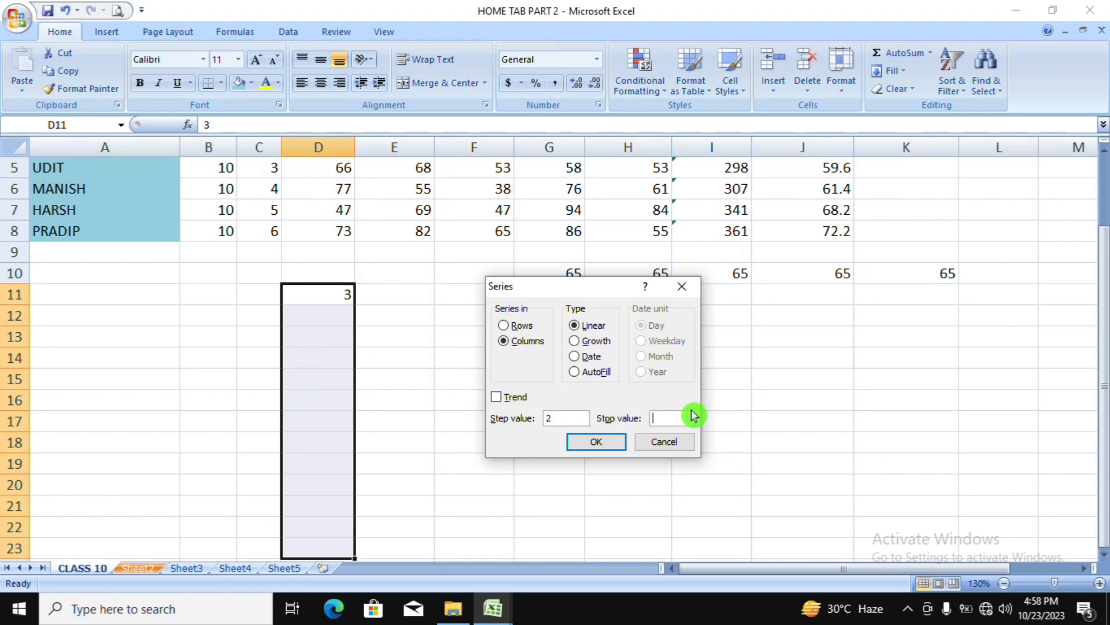
type("0")
left_click(592, 446)
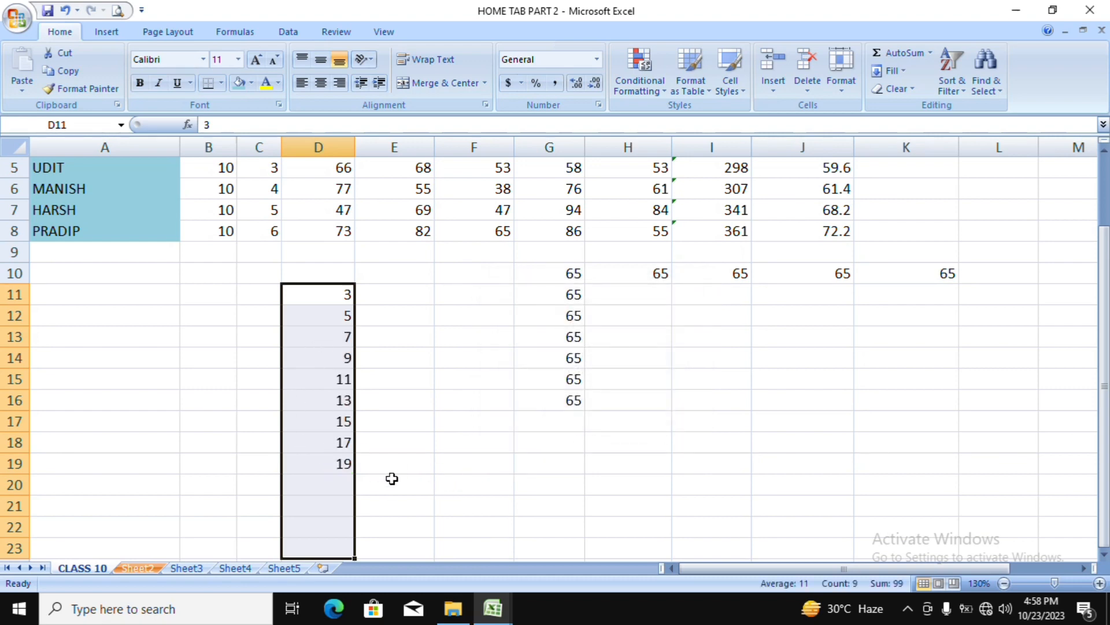
left_click(405, 461)
Enter the starting value 3 in cell E11
left_click(393, 296)
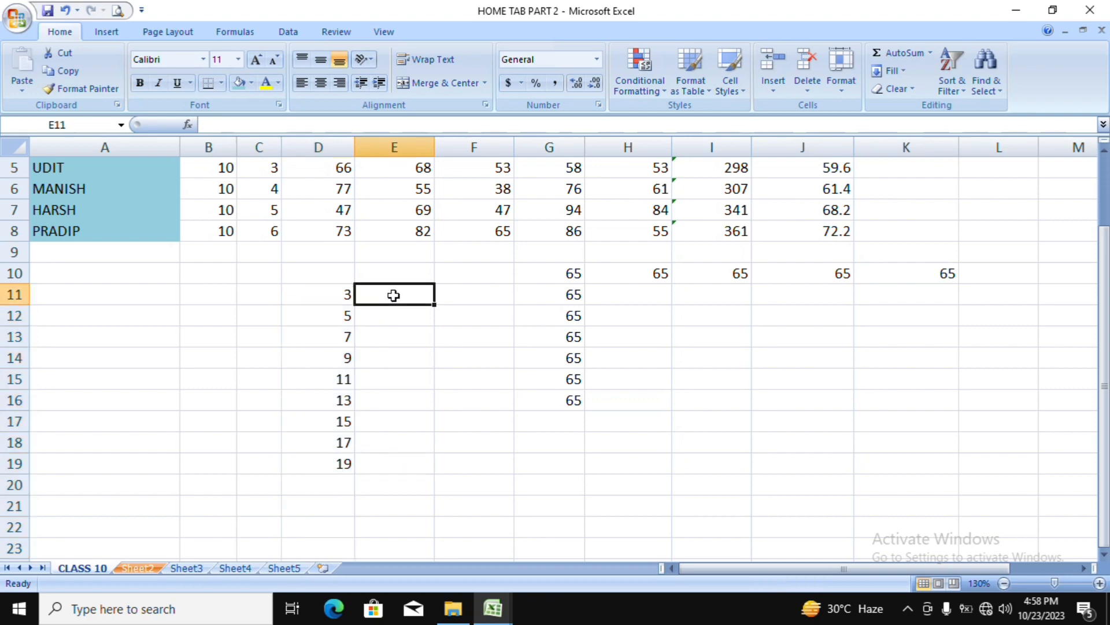
type("3")
left_click(401, 333)
Fill E11:E22 with a growth series down the column, using step value 2
left_click_drag(401, 296, 411, 522)
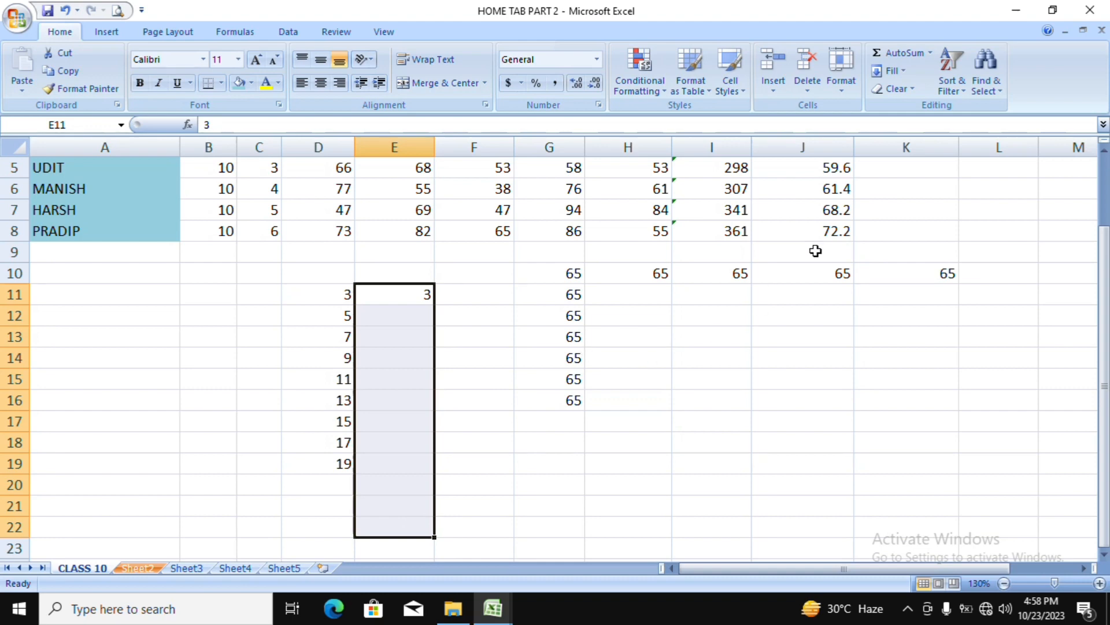
left_click(904, 72)
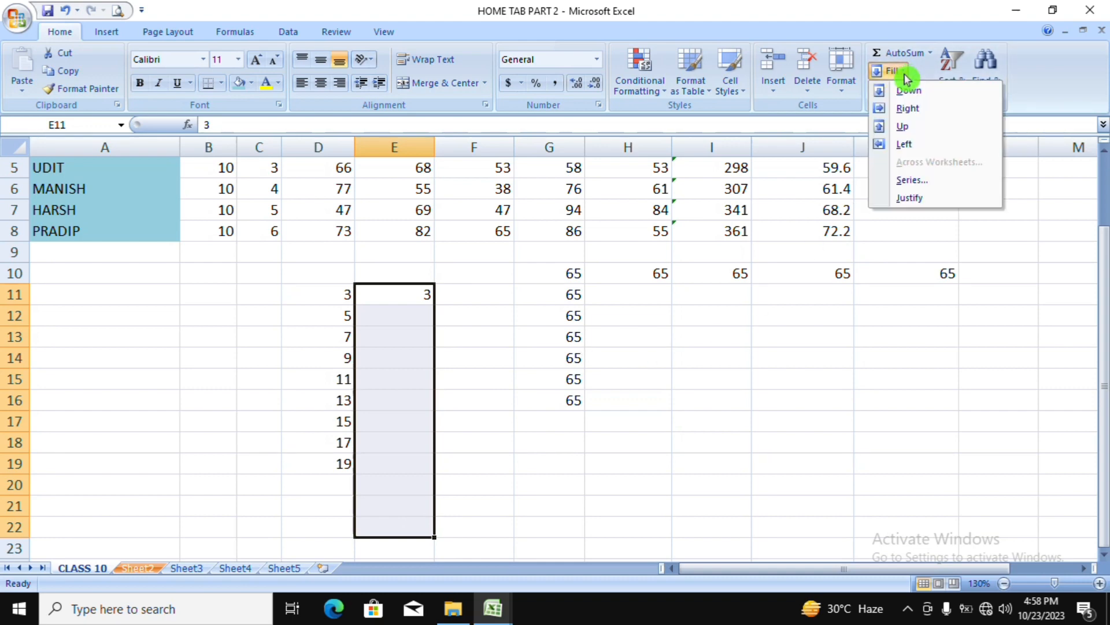
left_click(912, 180)
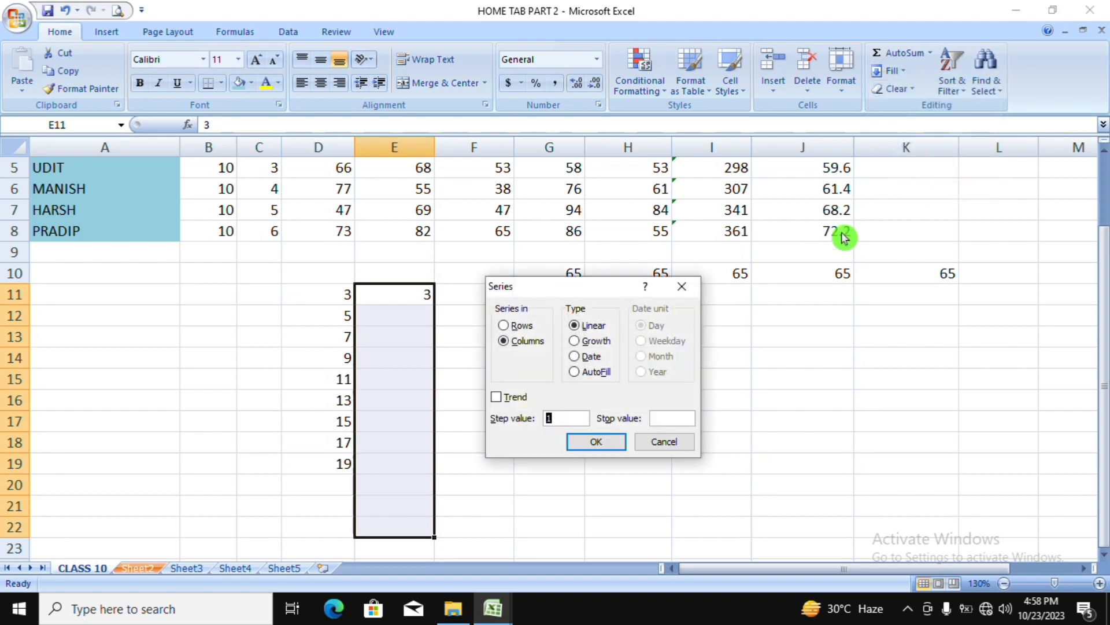
left_click(557, 414)
key("BackSpace")
type("2")
left_click(583, 343)
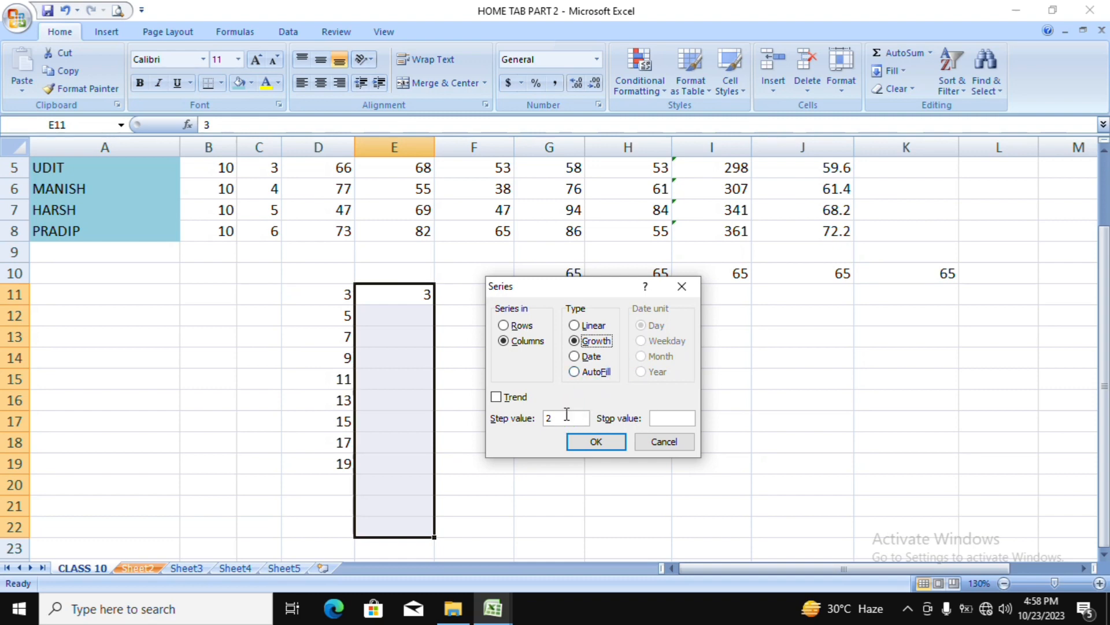
left_click(600, 442)
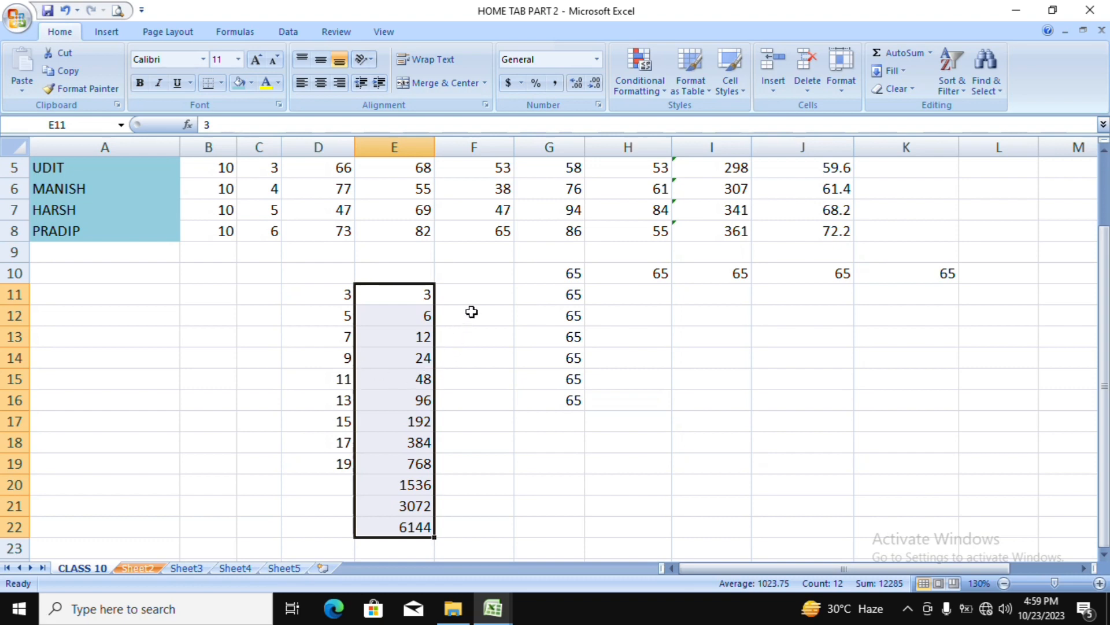
Enter the starting value 3 in cell F11
left_click(480, 298)
left_click(475, 306)
key("Return")
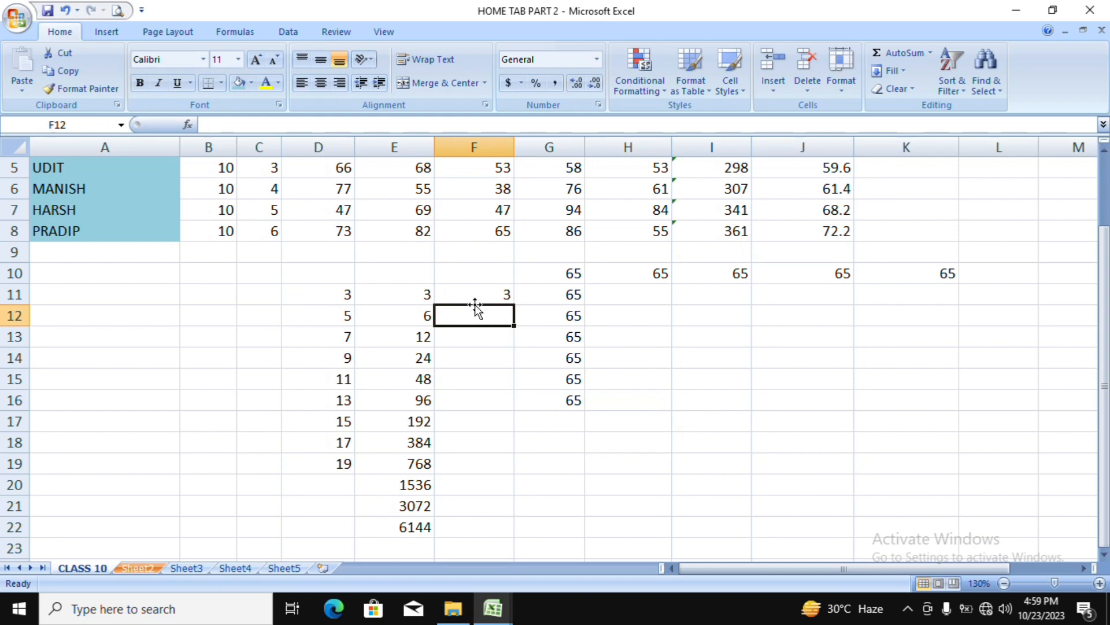
Fill F11:F22 with a linear series down the column, with the Trend option enabled
key("Up")
key("shift+Down")
key("shift+Down")
key("shift+Down")
key("shift+Down")
key("shift+Down")
key("shift+Down")
key("shift+Down")
key("shift+Down")
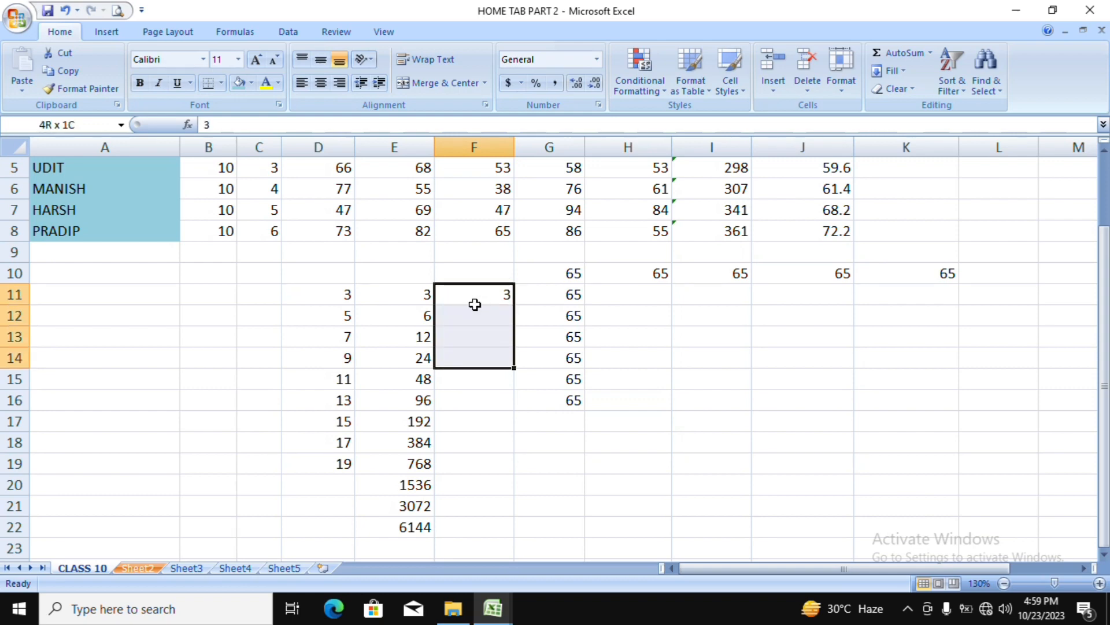
key("shift+Down")
key("shift+Down")
key("shift+Down")
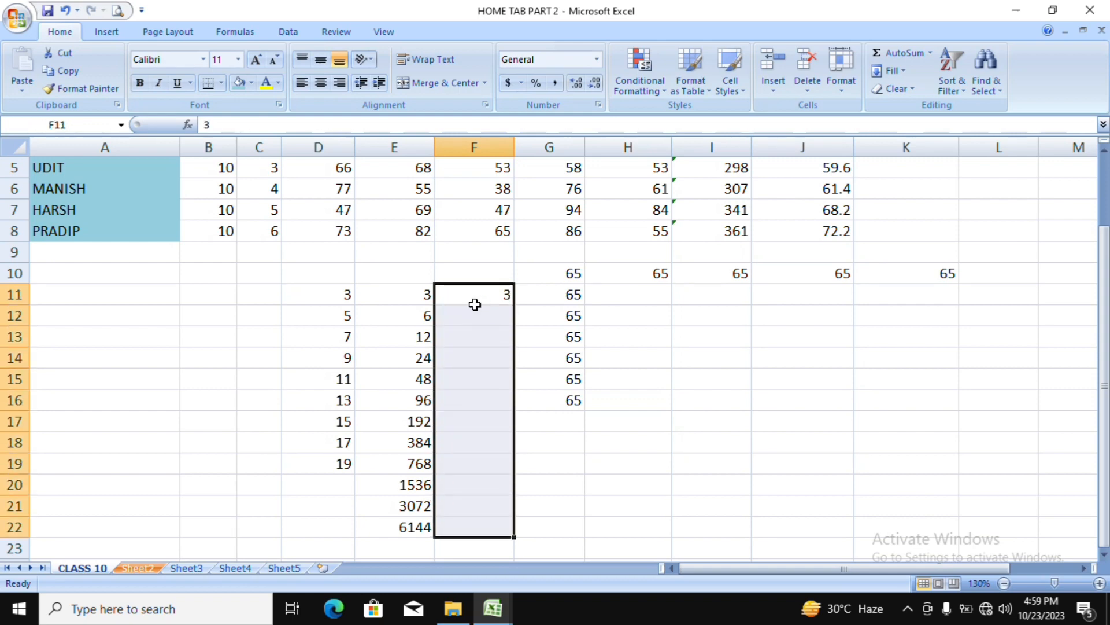
left_click(907, 74)
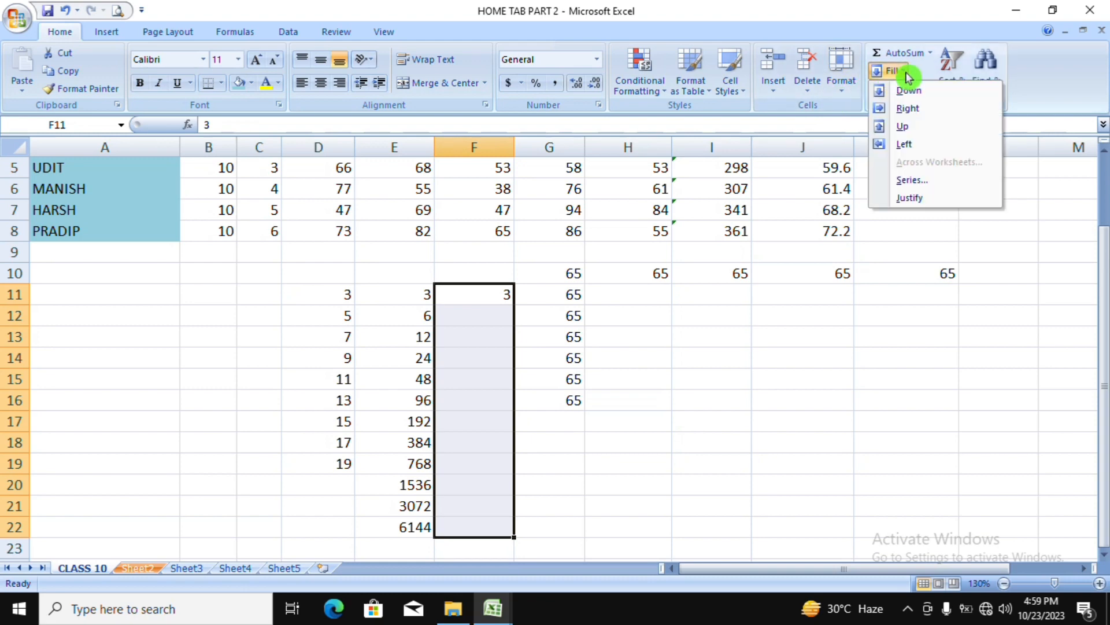
left_click(908, 180)
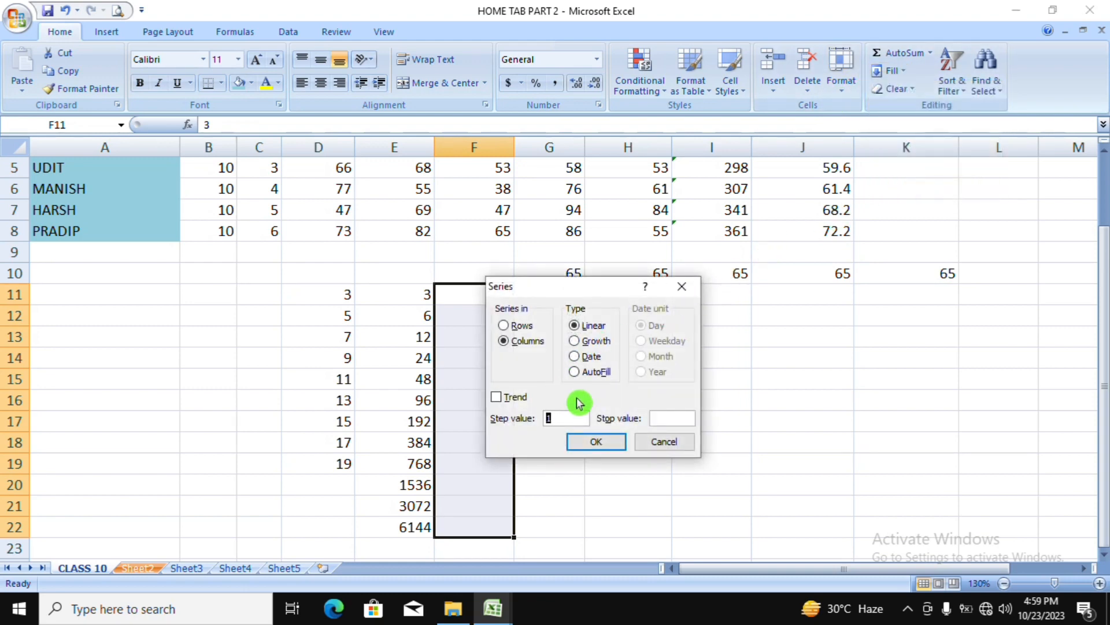
left_click(582, 357)
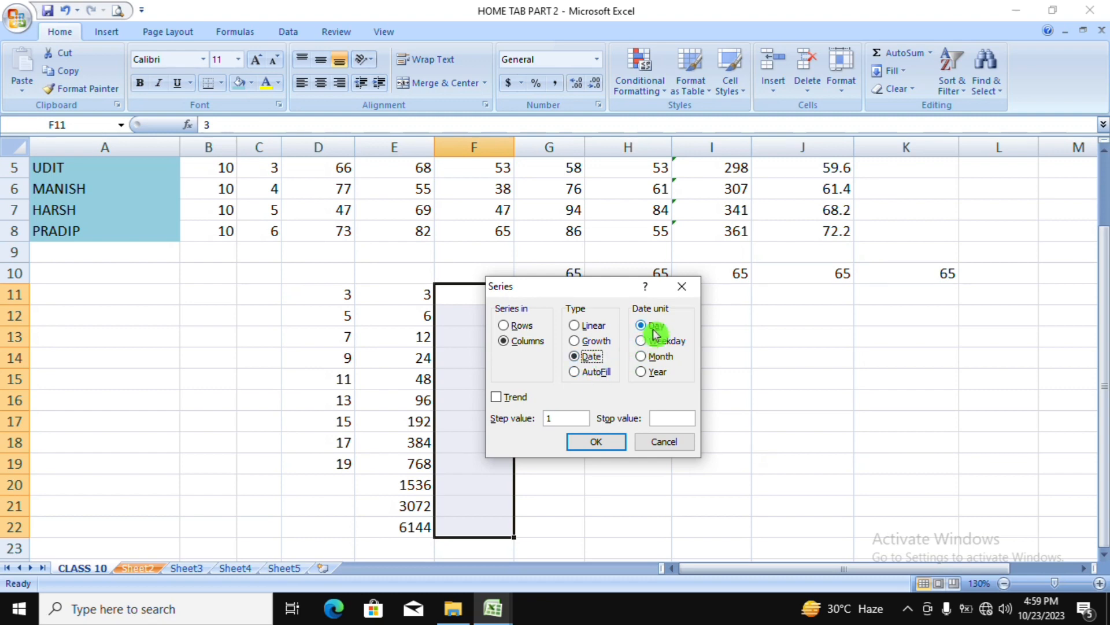
left_click(597, 372)
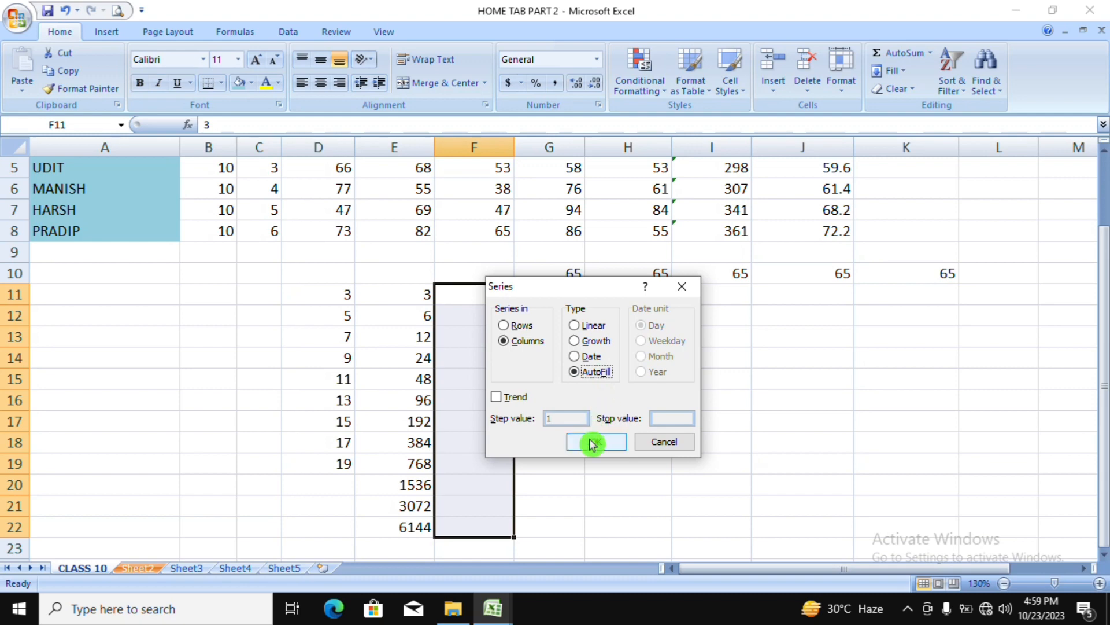
left_click_drag(588, 287, 735, 305)
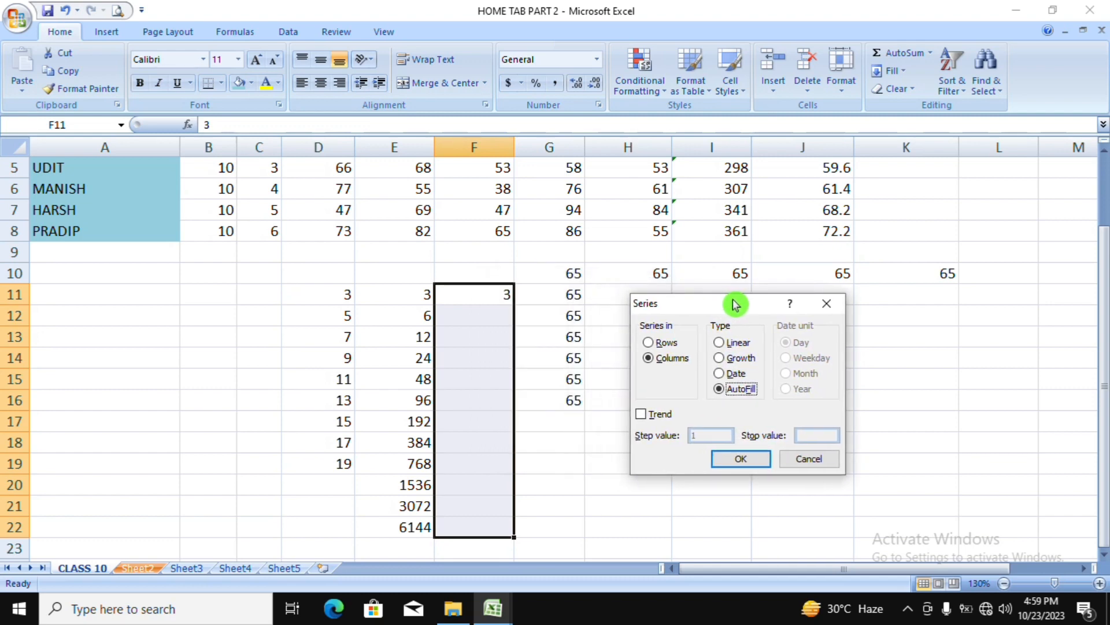
left_click(642, 414)
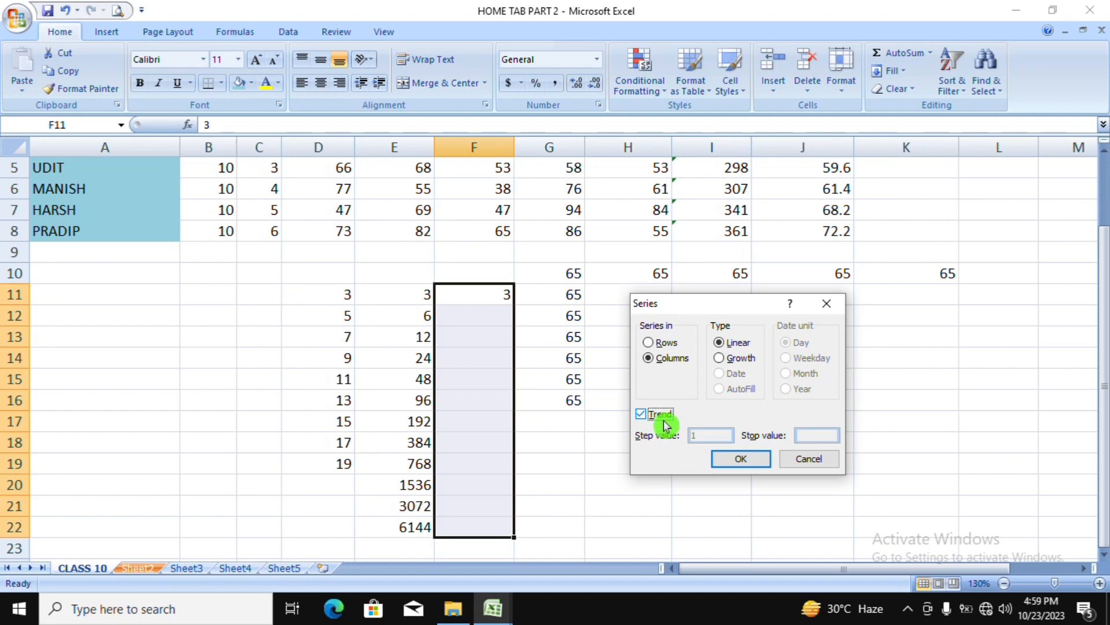
left_click(736, 458)
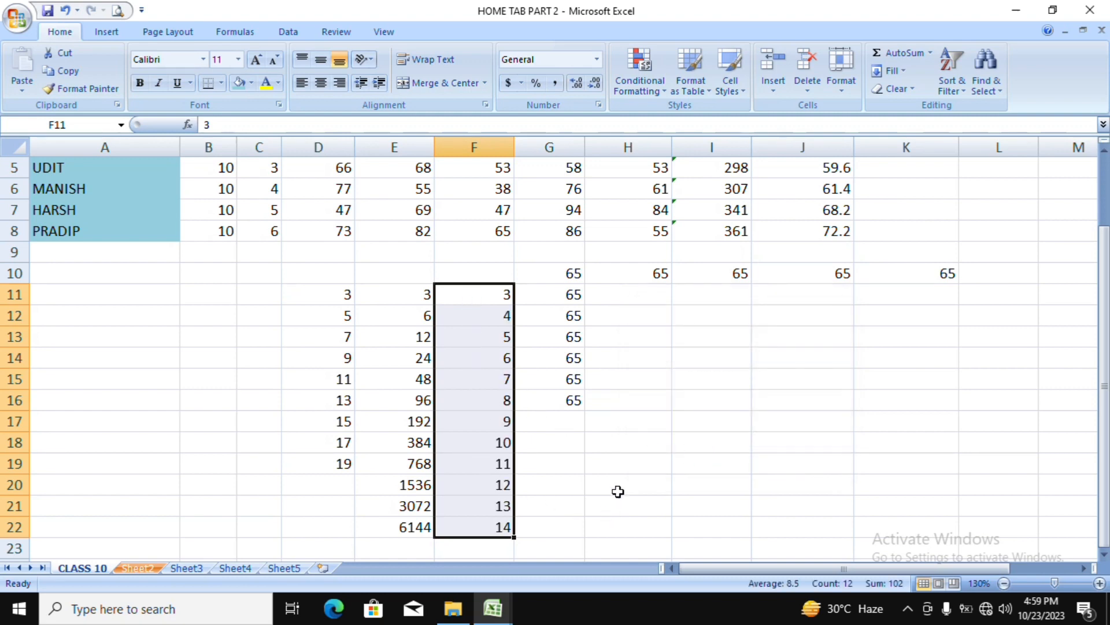
left_click(712, 447)
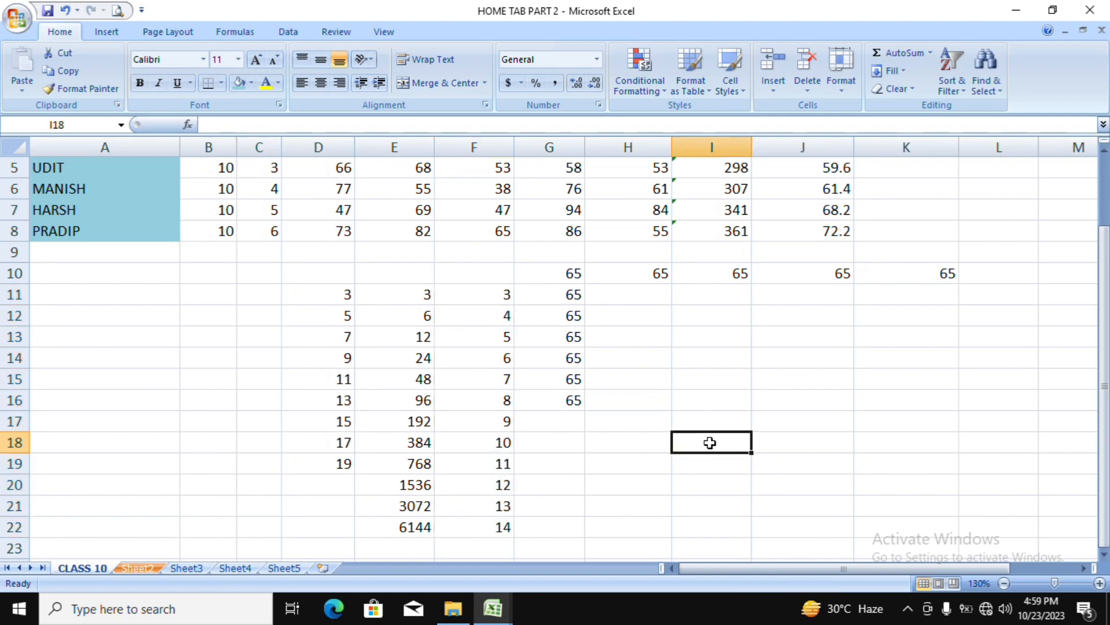
Enter the starting date 09-12-2023 in cell J12
scroll(553, 400, "down", 2)
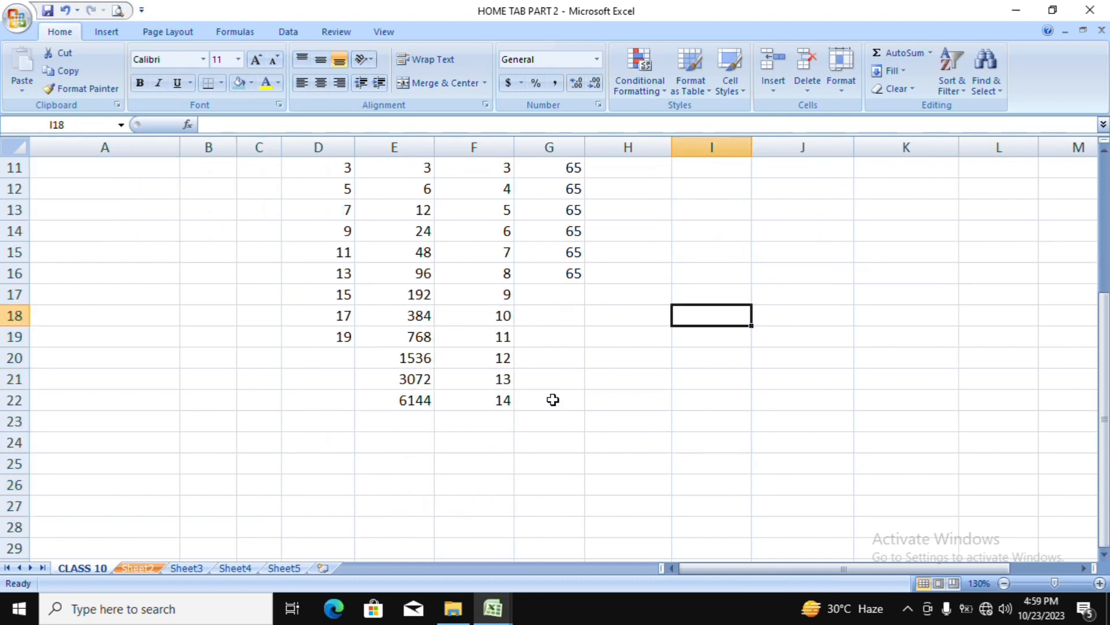
scroll(716, 293, "up", 1)
left_click(820, 253)
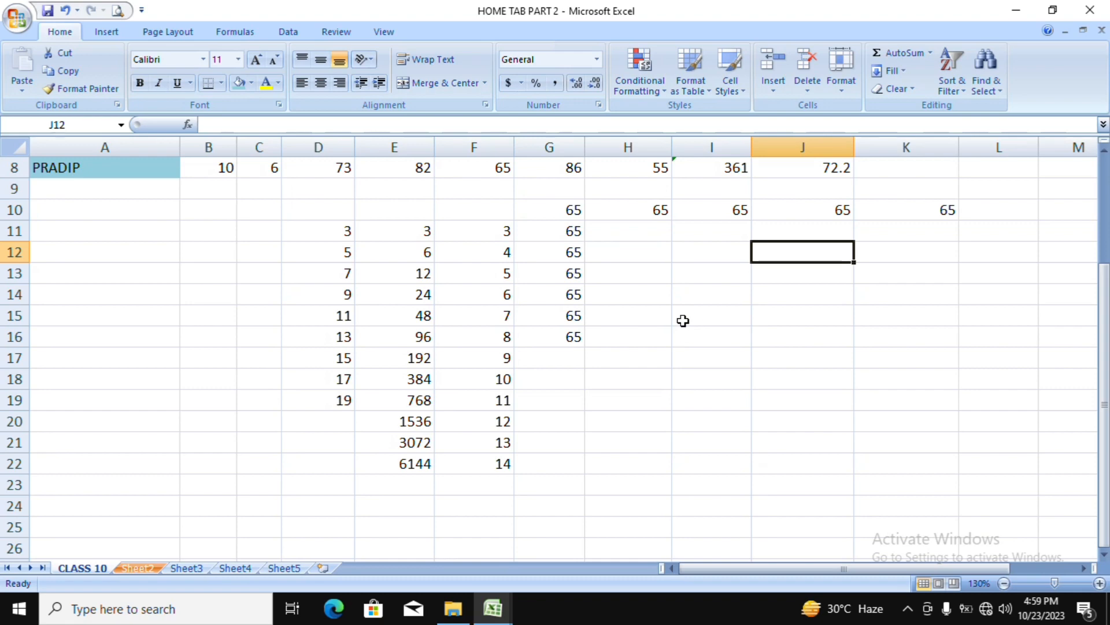
type("0")
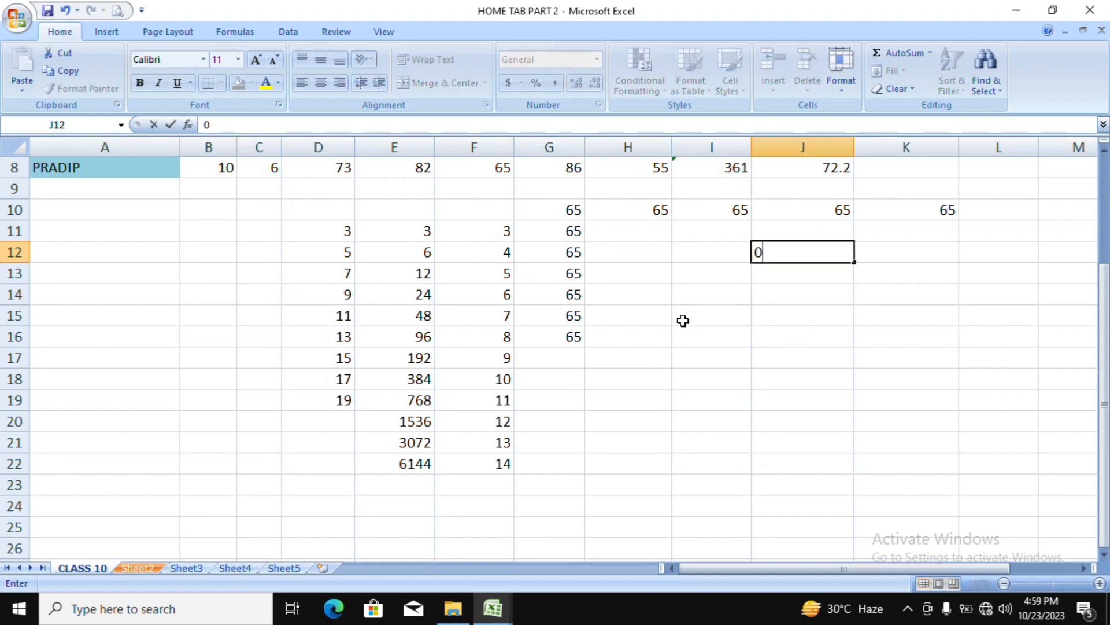
type("9-12-2023")
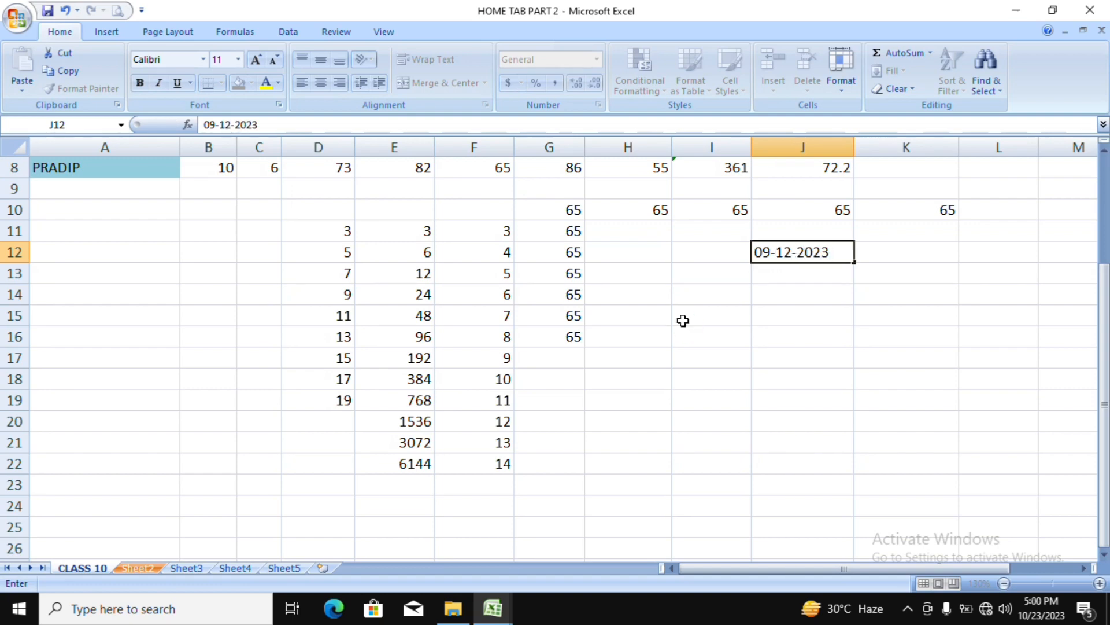
key("Return")
Fill J12:J25 with a date series down the column, using the Day unit and step value 2
left_click_drag(782, 252, 799, 499)
left_click(798, 498)
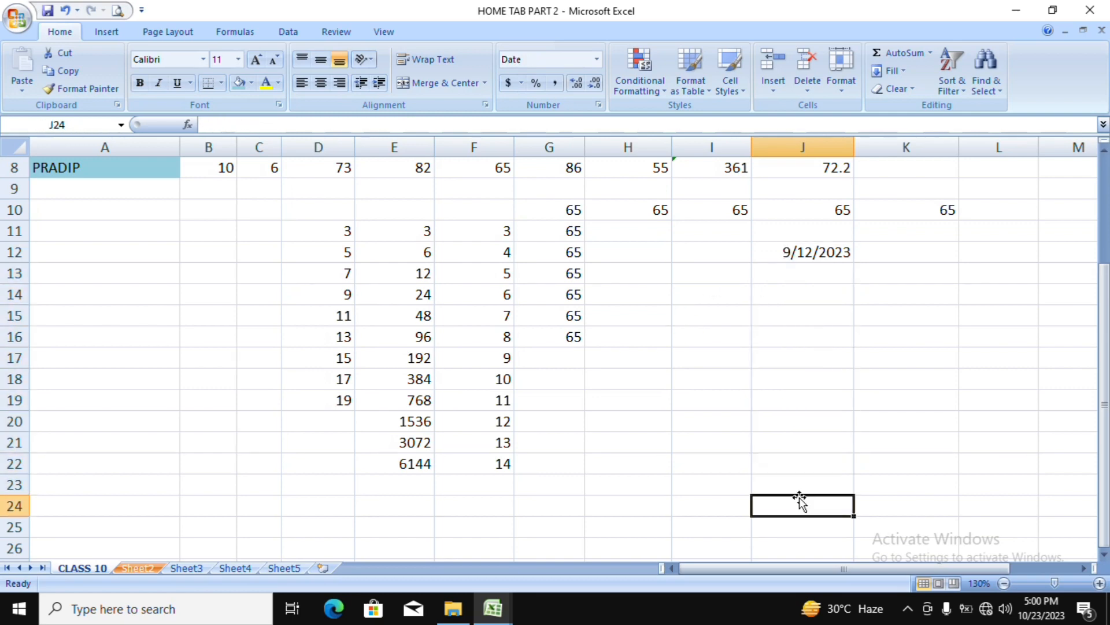
left_click_drag(788, 252, 788, 525)
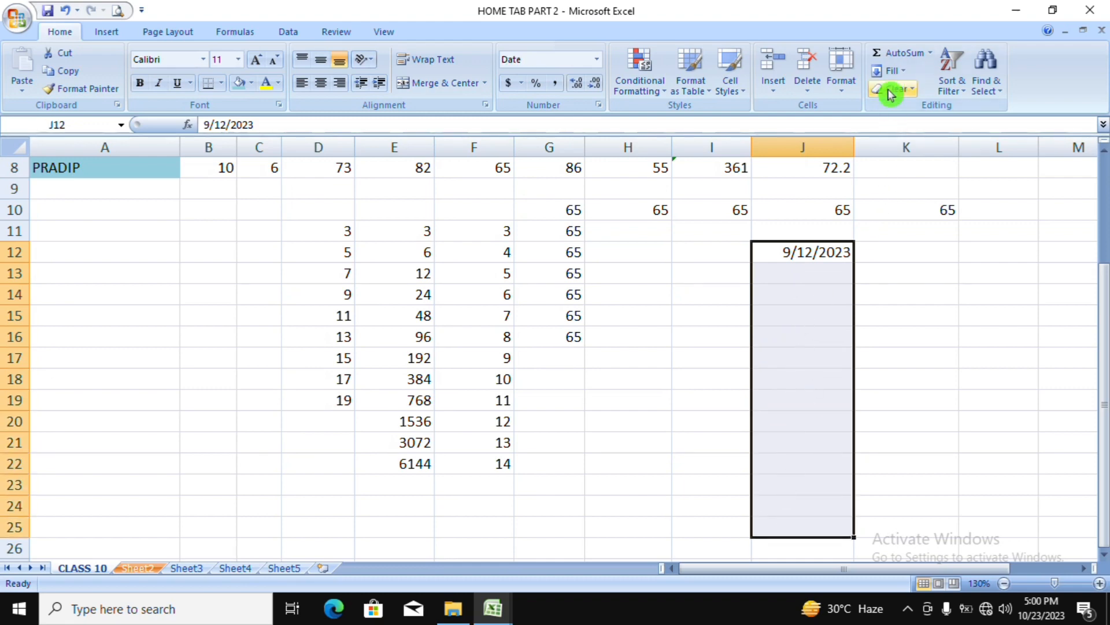
left_click(894, 71)
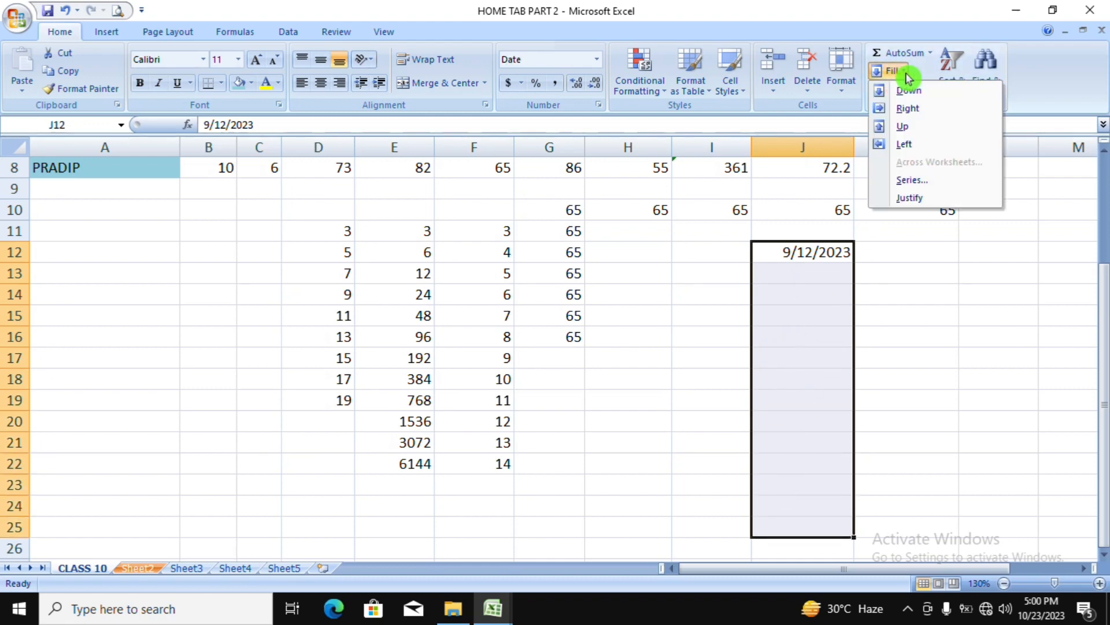
left_click(932, 180)
left_click_drag(712, 303, 961, 283)
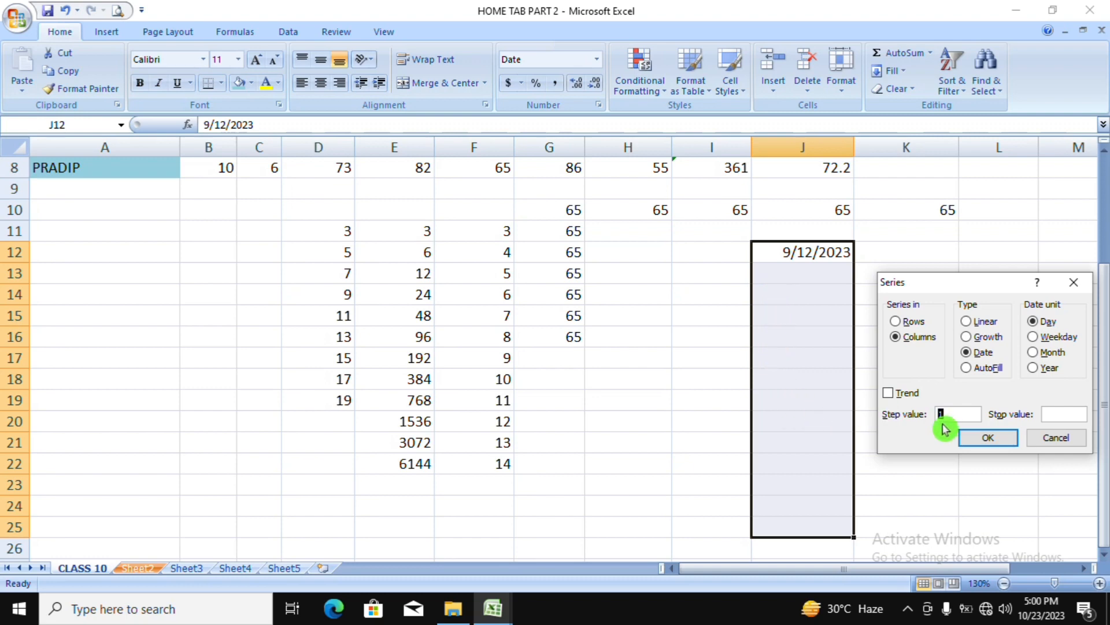
type("2")
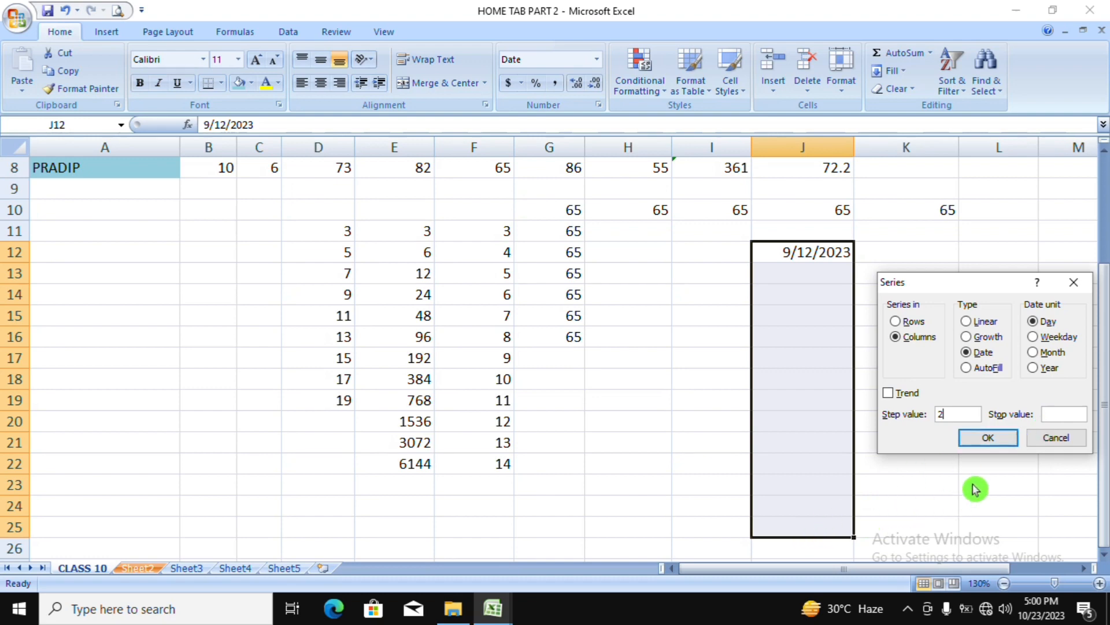
left_click(990, 439)
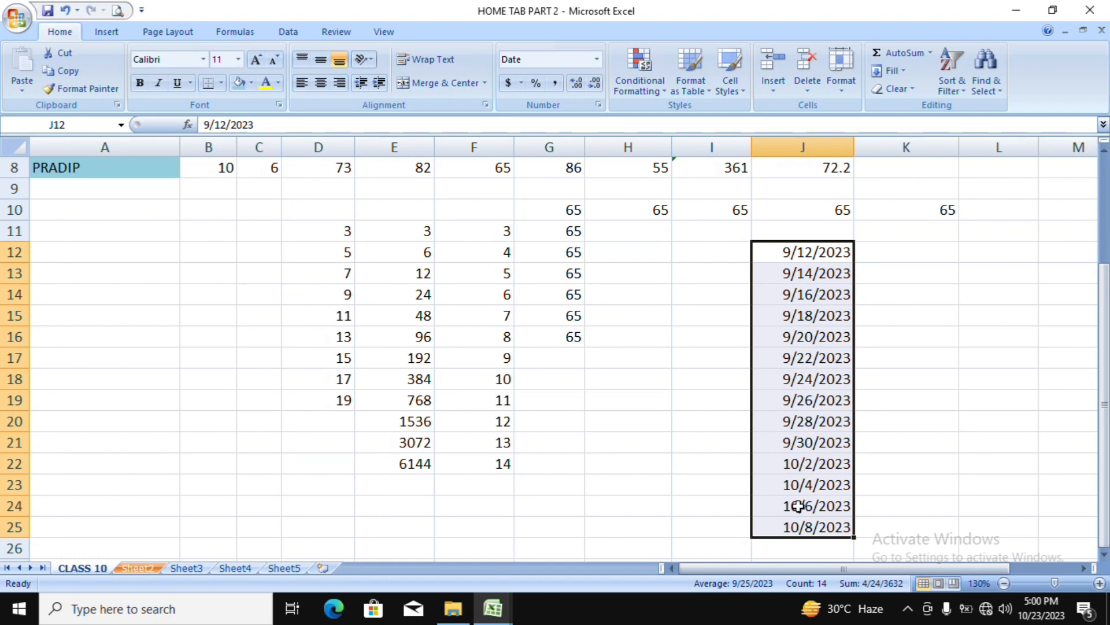
left_click(922, 252)
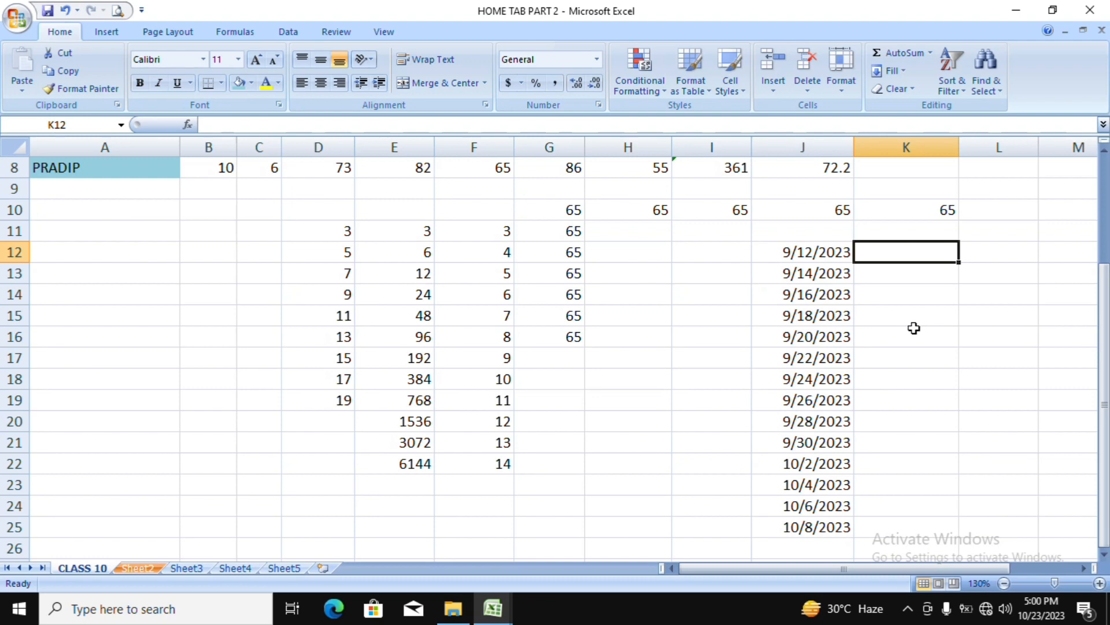
Enter the starting date 09-12-2023 in cell K12
type("09-1")
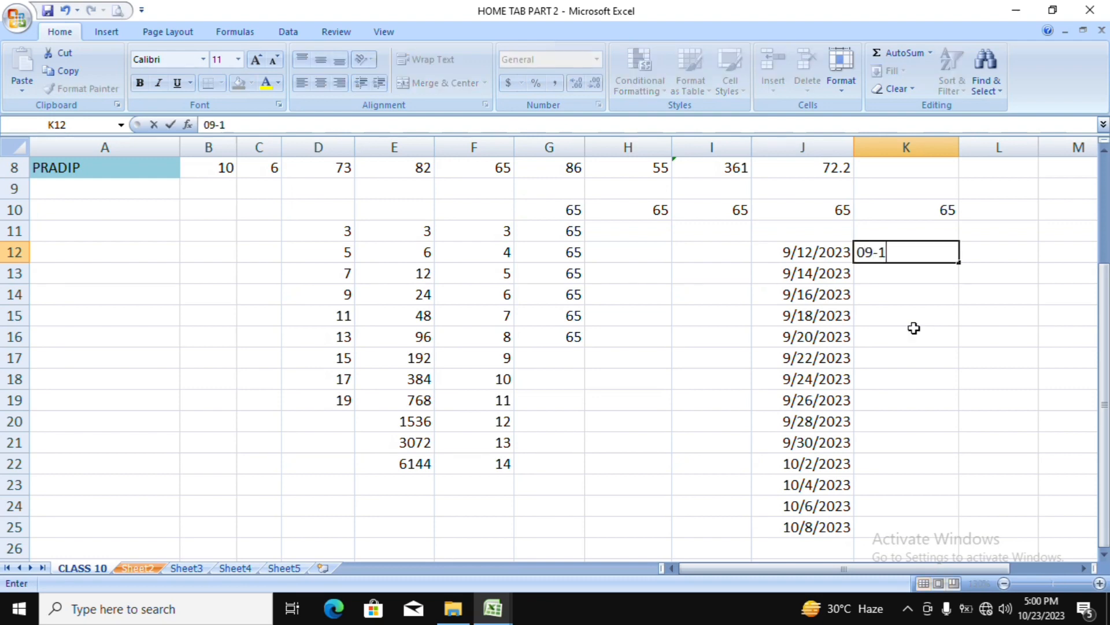
type("2-2023")
key("ctrl+Return")
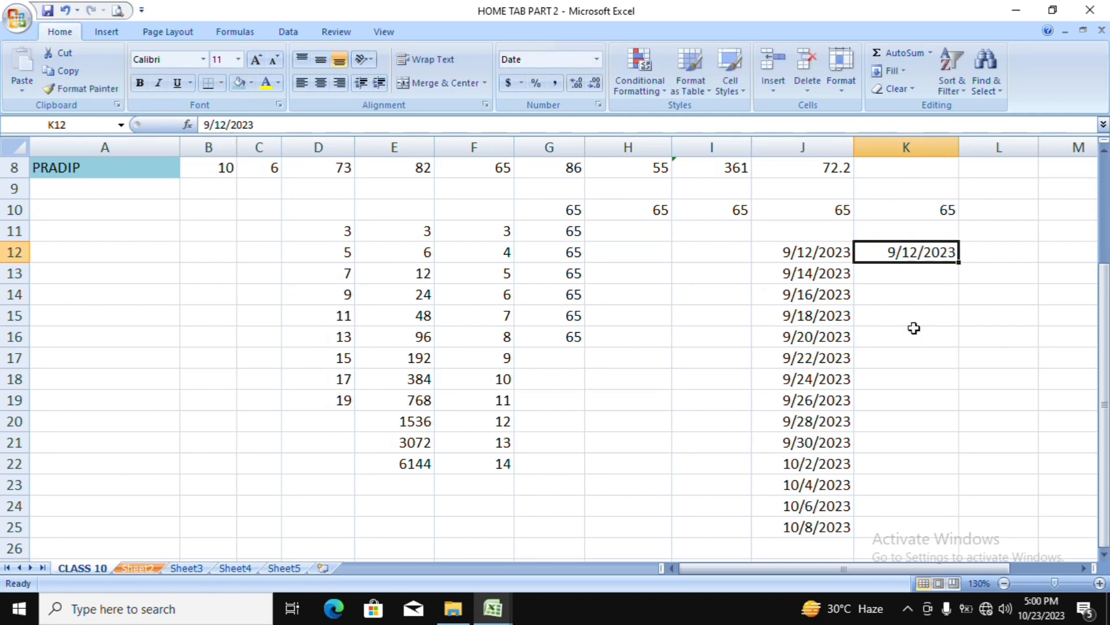
Fill K12:K25 with a date series down the column, using the Weekday unit and step value 1
key("shift+Down")
key("shift+Down")
key("shift+Down")
key("shift+Down")
key("shift+Down")
key("shift+Down")
key("shift+Down")
key("shift+Down")
key("shift+Down")
key("shift+Down")
key("shift+Down")
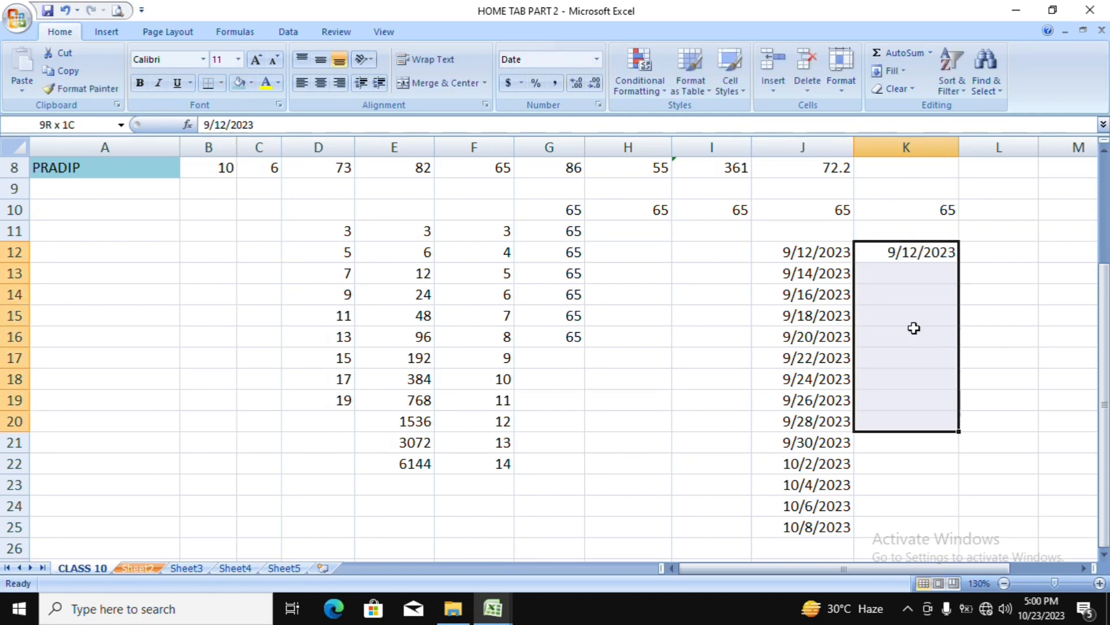
key("shift+Down")
key("shift+Down")
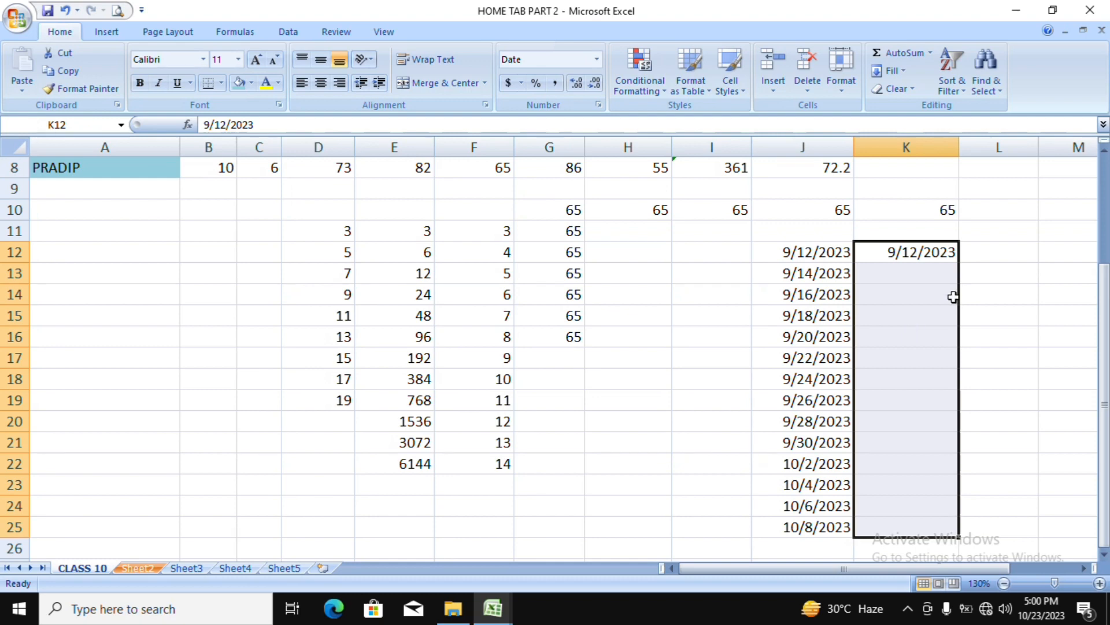
left_click(906, 73)
left_click(940, 179)
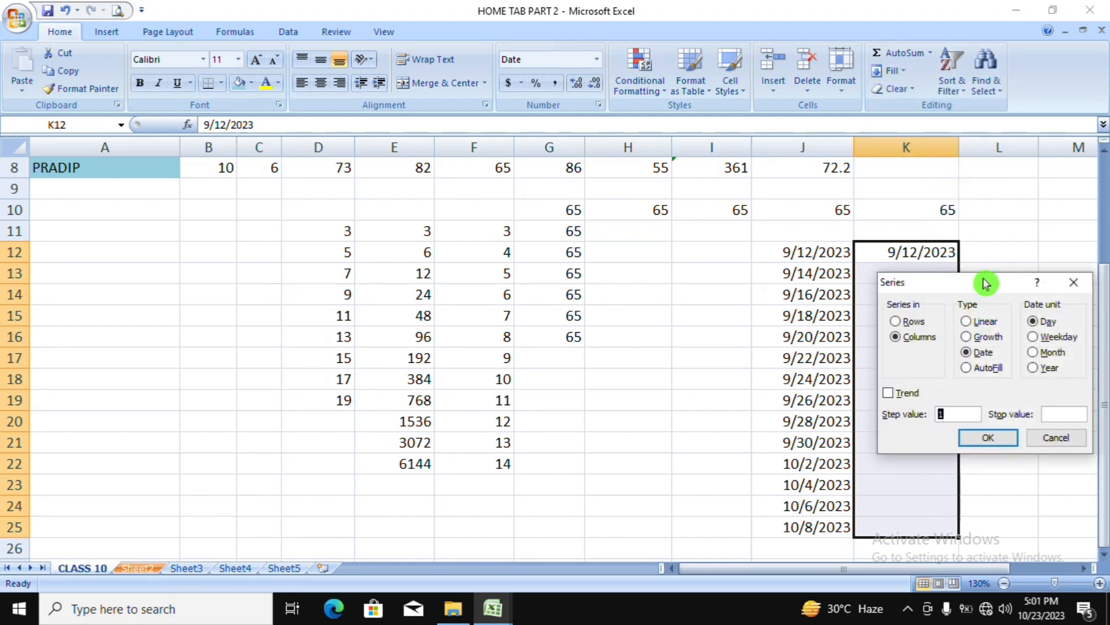
left_click(1057, 338)
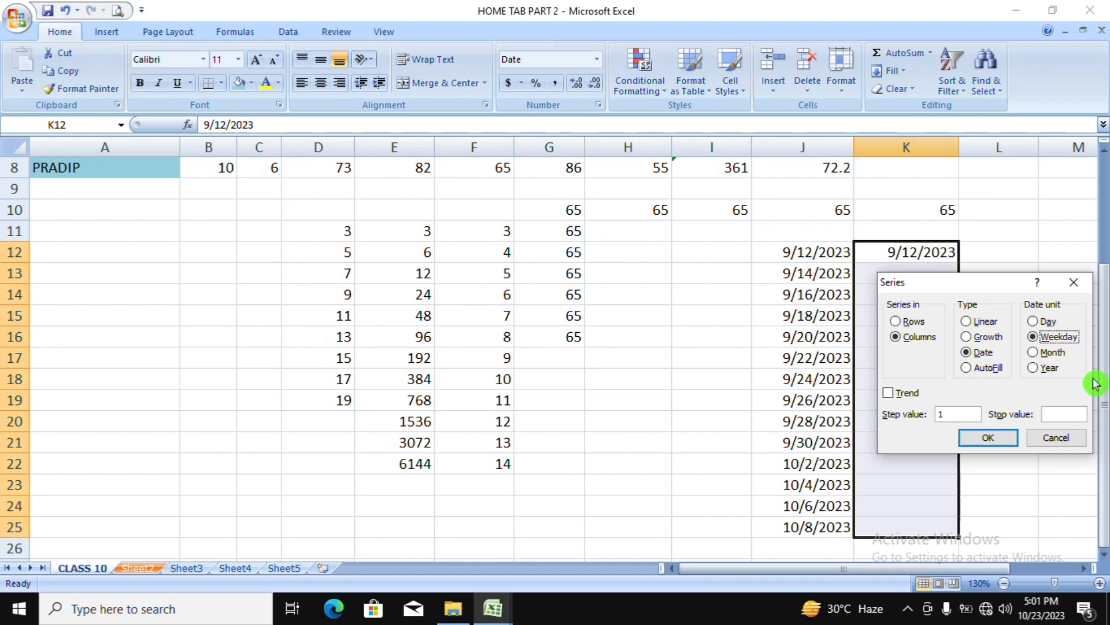
left_click(988, 440)
left_click(970, 433)
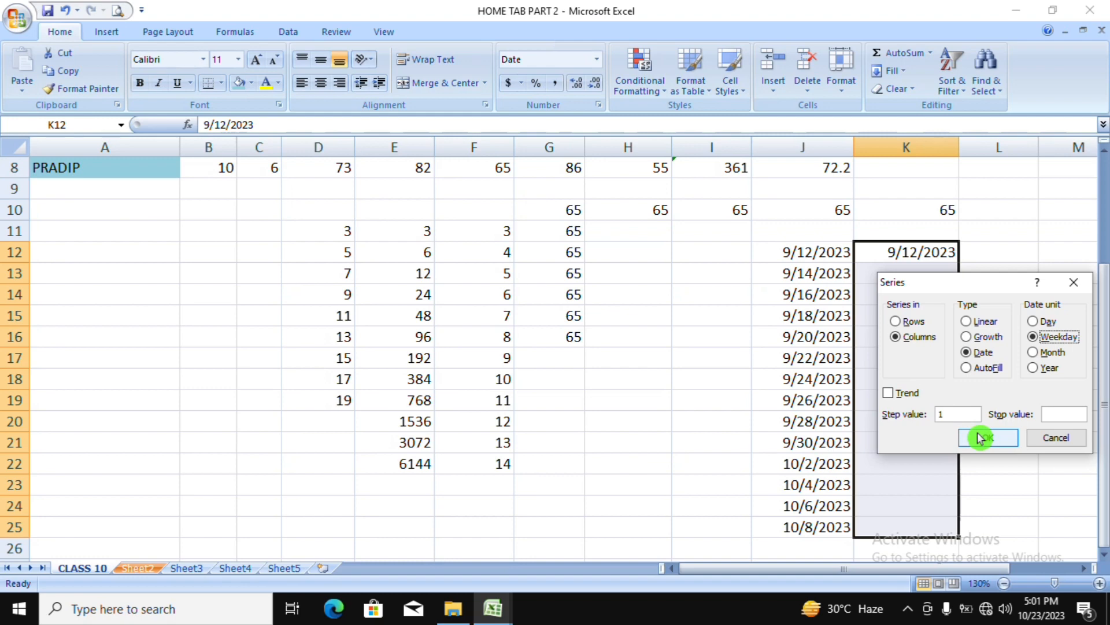
left_click(957, 413)
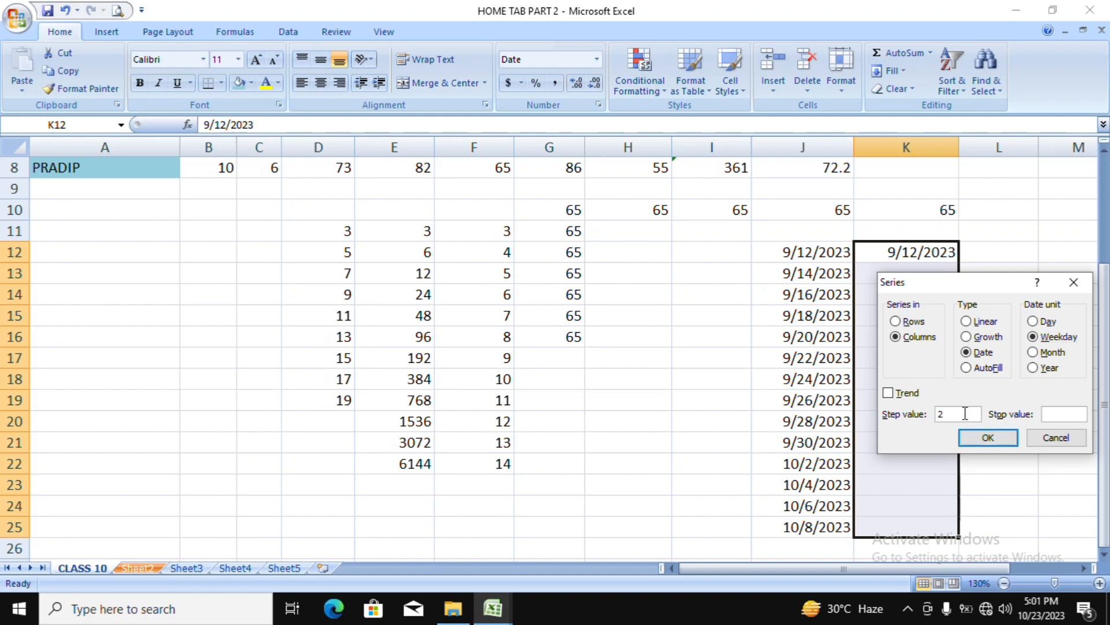
left_click(982, 441)
left_click(966, 416)
left_click_drag(955, 410, 889, 429)
type("2")
left_click(993, 438)
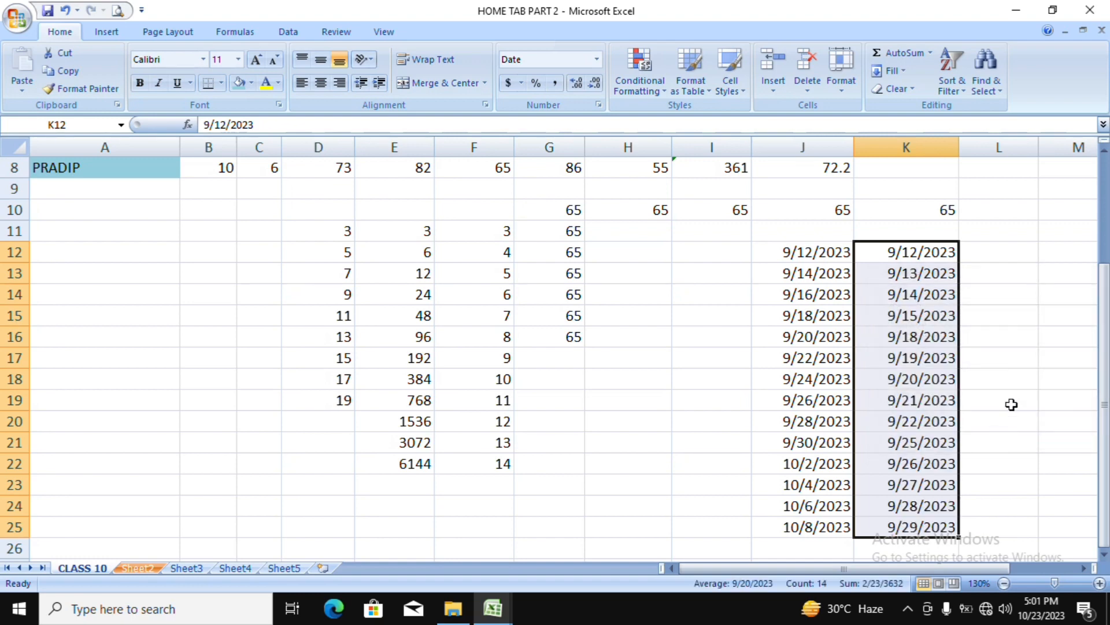
left_click(1022, 354)
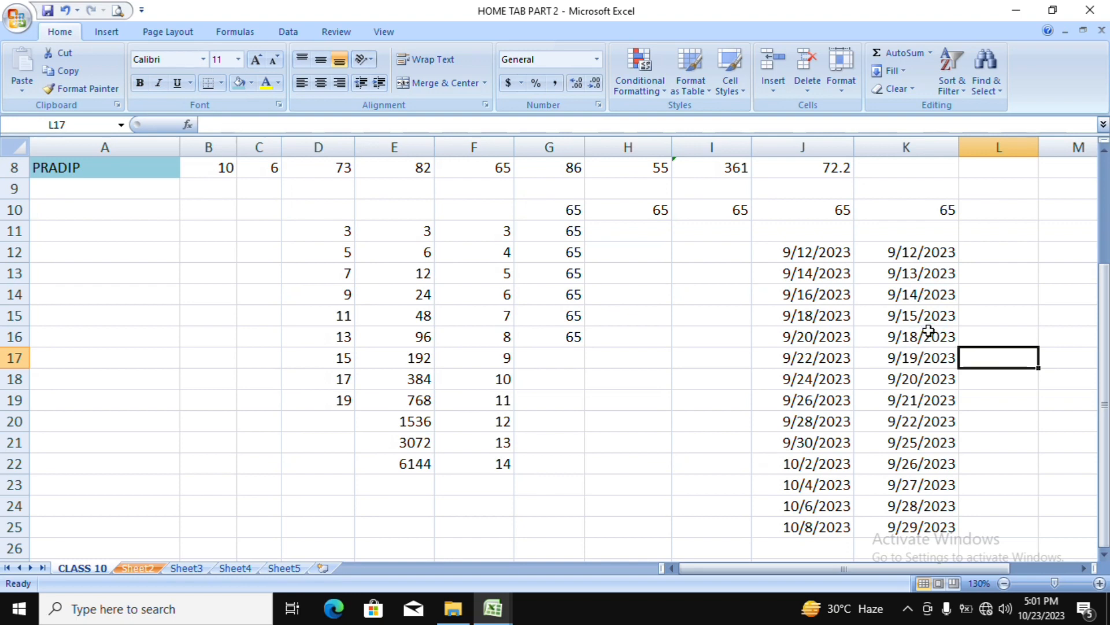
Check the September 2023 weekdays in the system calendar and close it
left_click(1052, 618)
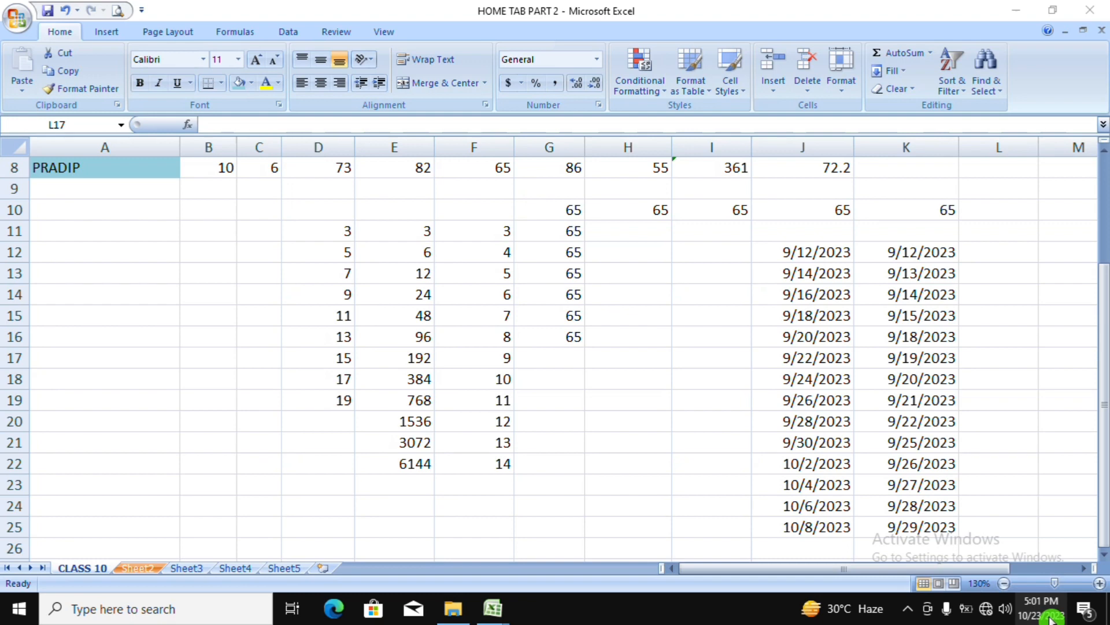
left_click(1052, 617)
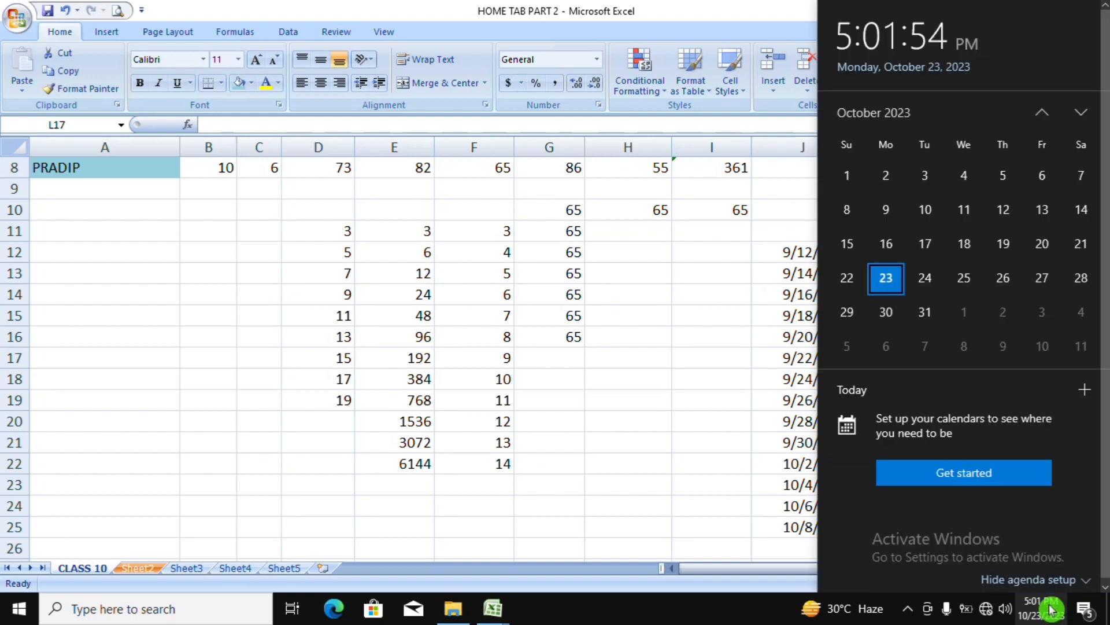
left_click(1042, 113)
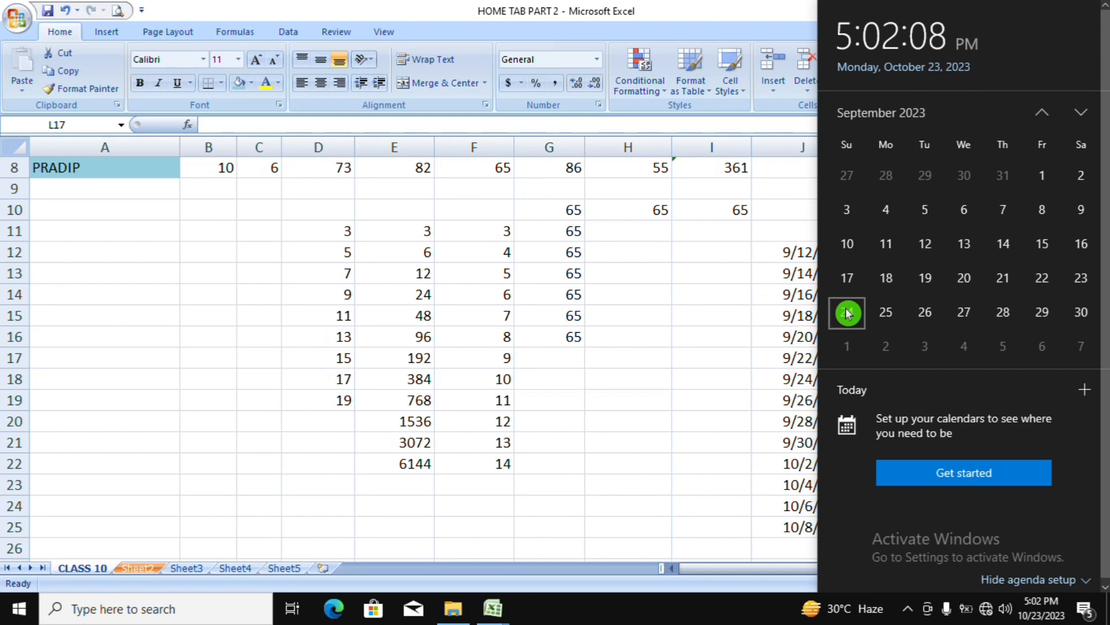
left_click(710, 393)
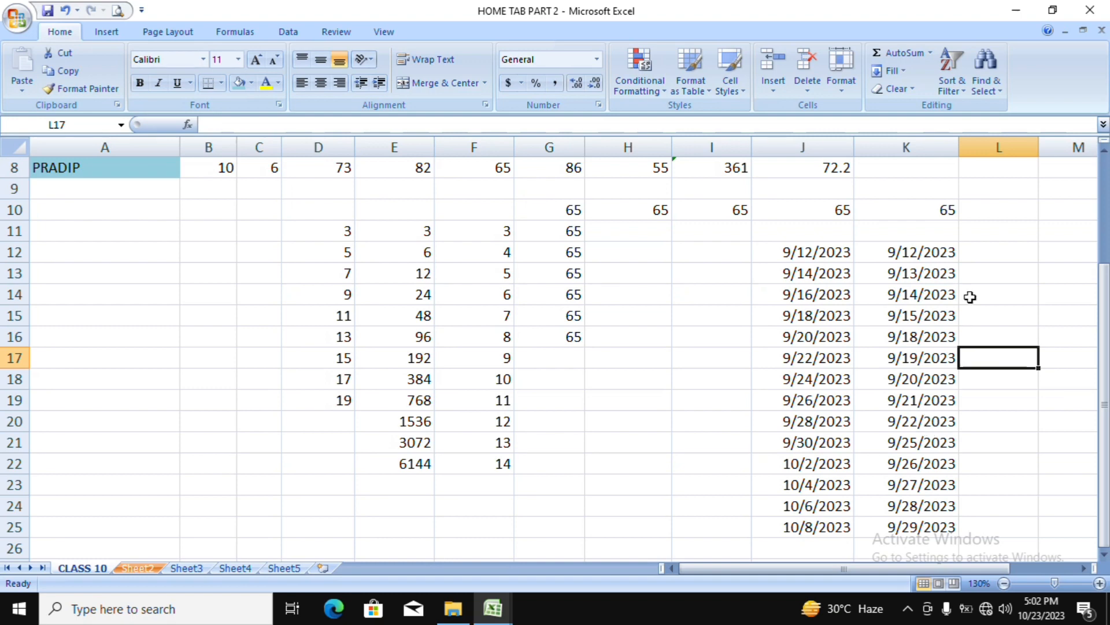
Enter the starting date 09-12-2023 in cell L12
left_click(991, 258)
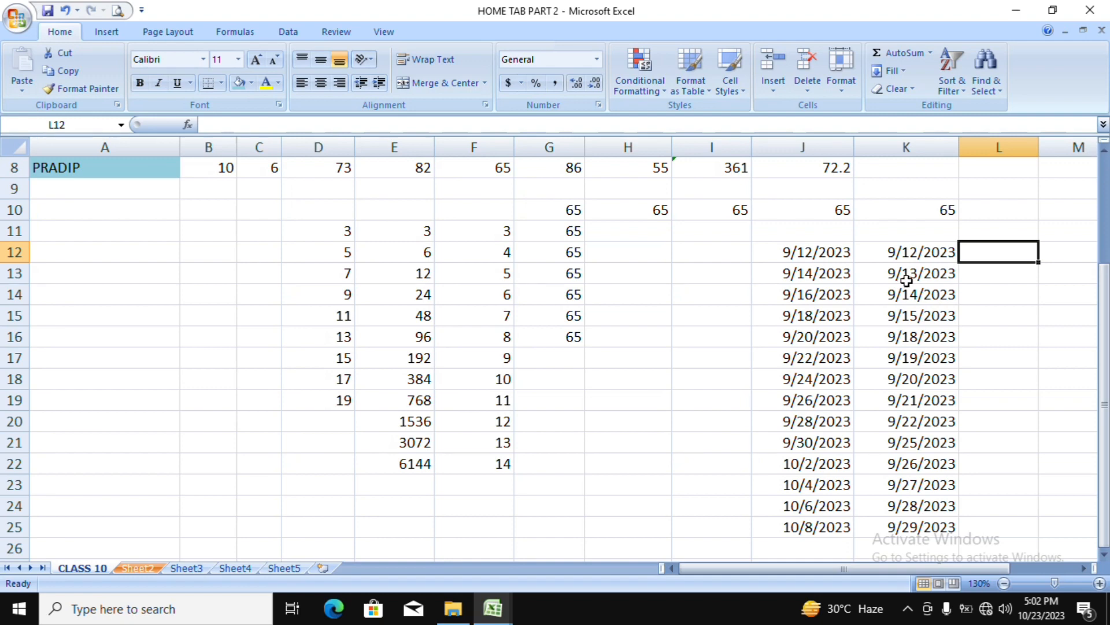
type("09-12")
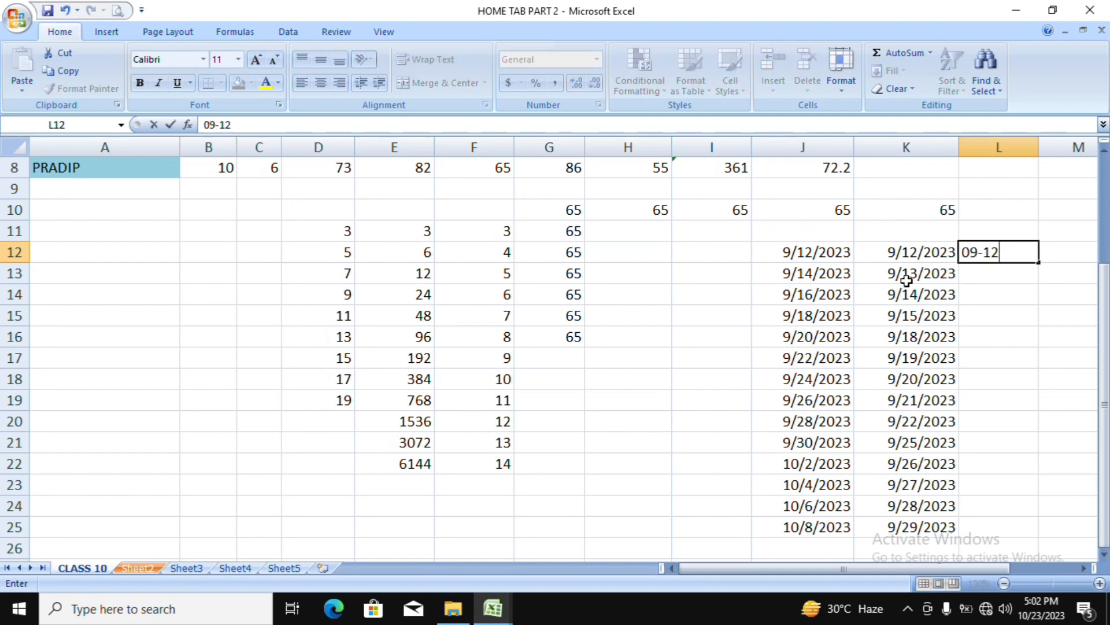
type("-2023")
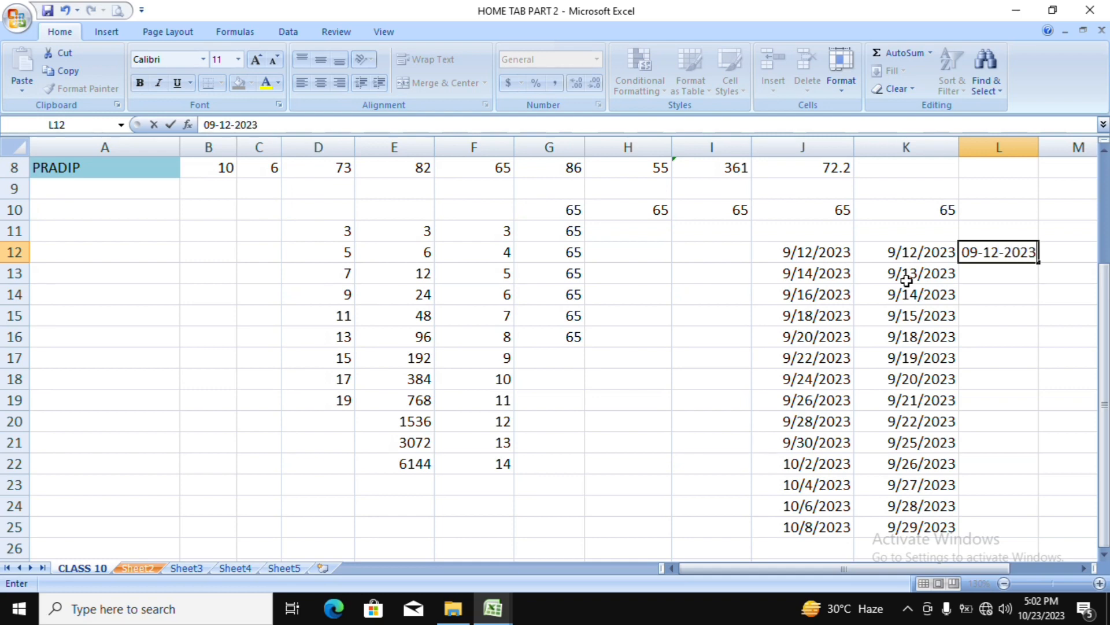
key("Return")
key("Up")
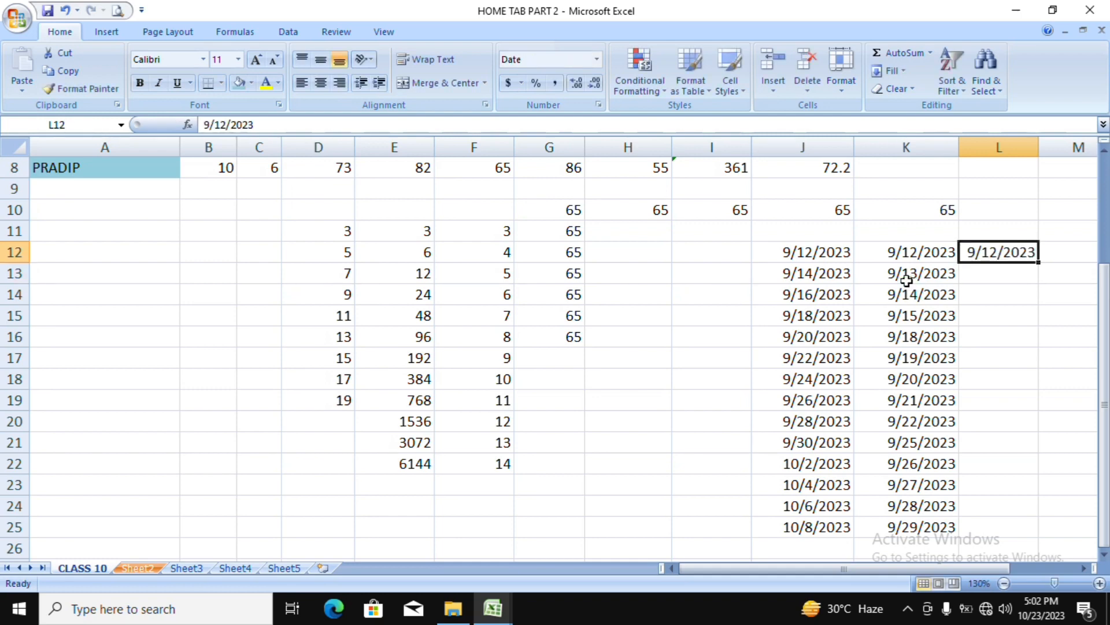
Fill L12:L25 with a date series using the Month unit and step value 1, and widen column L to fit the dates
key("shift+Down")
key("shift+Down")
key("shift+Down")
key("shift+Down")
key("shift+Down")
key("shift+Down")
key("shift+Down")
key("shift+Down")
key("shift+Down")
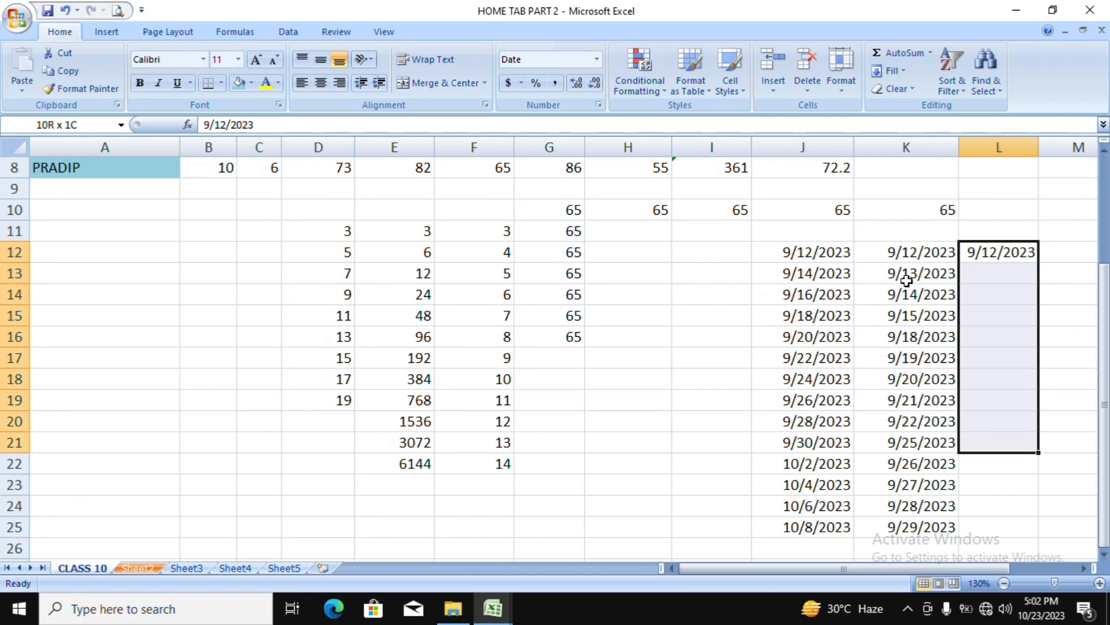
key("shift+Down")
key("shift+Down")
key("shift+Down")
key("shift+Down")
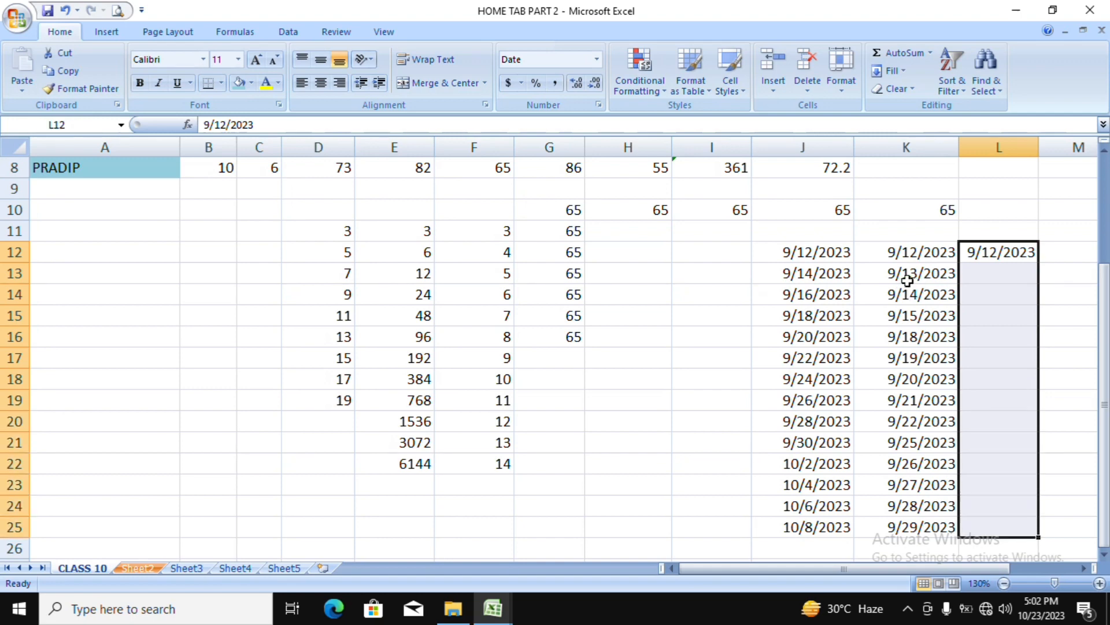
left_click(910, 78)
left_click(934, 182)
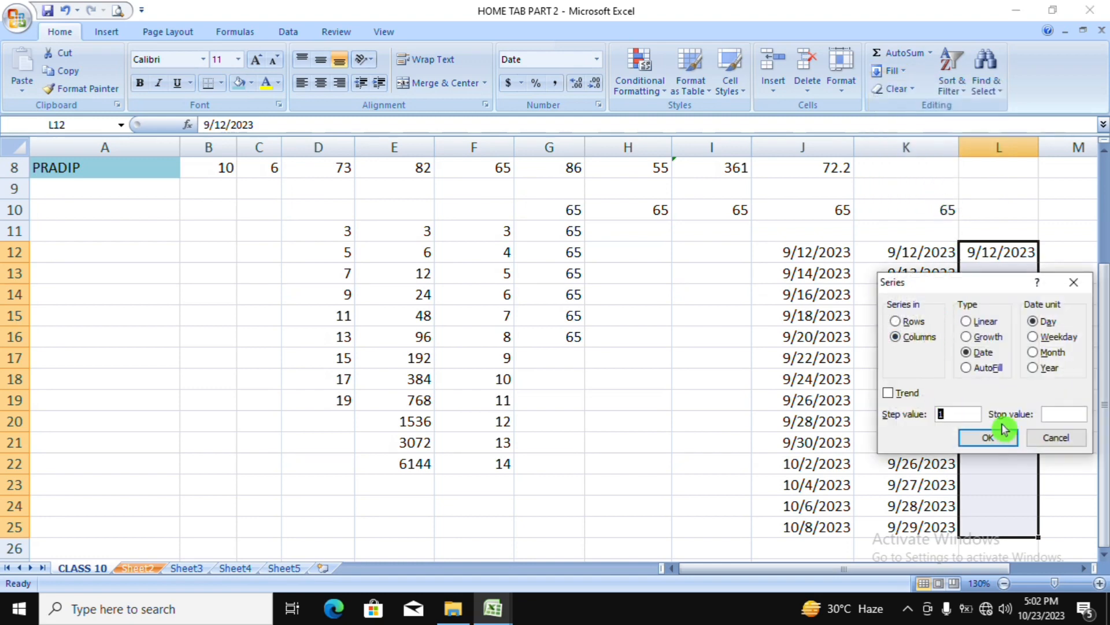
left_click(1036, 352)
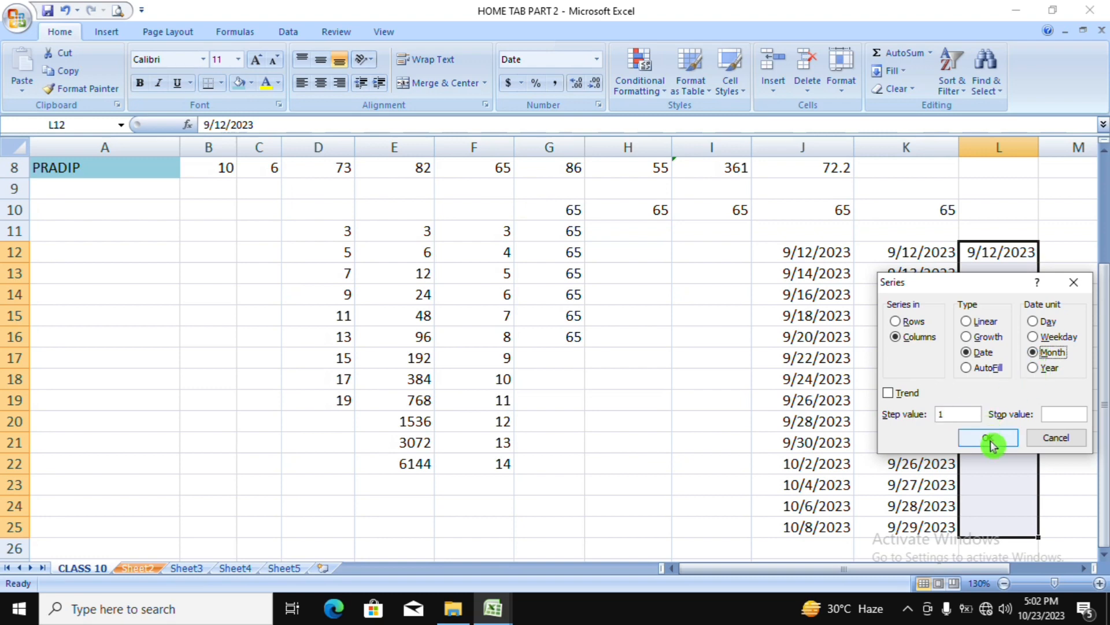
left_click(990, 442)
left_click(1023, 380)
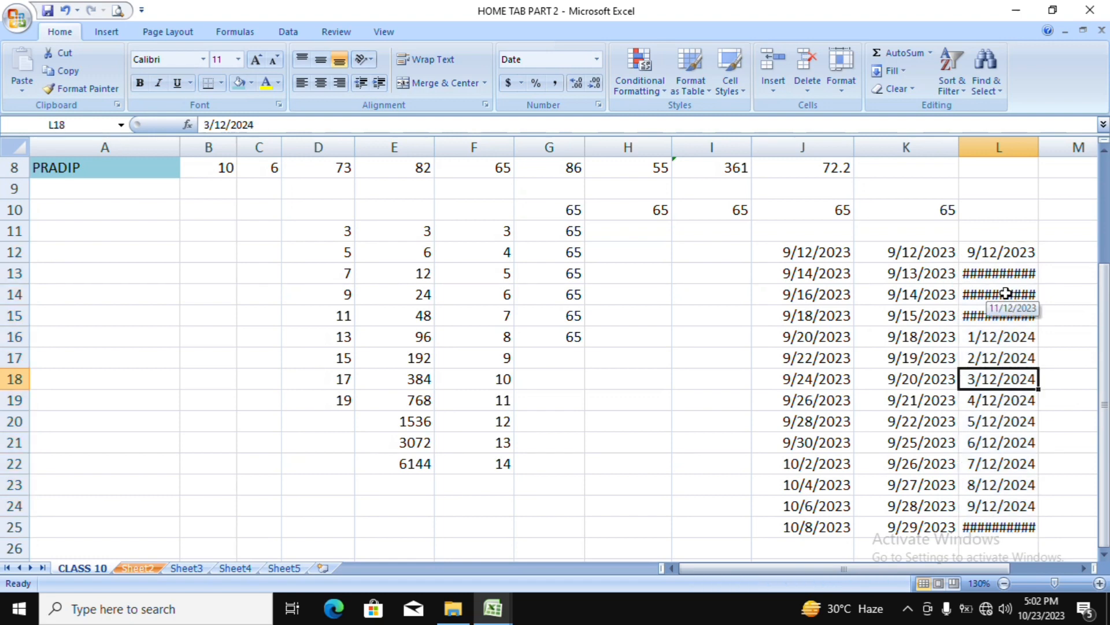
left_click_drag(1044, 146, 1065, 146)
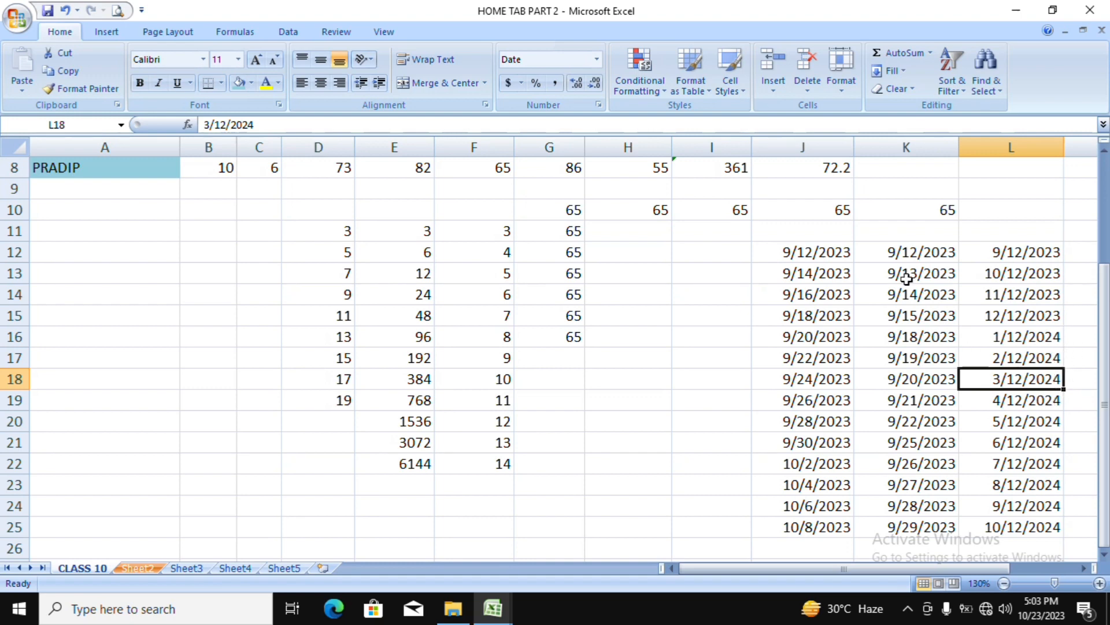
left_click(902, 73)
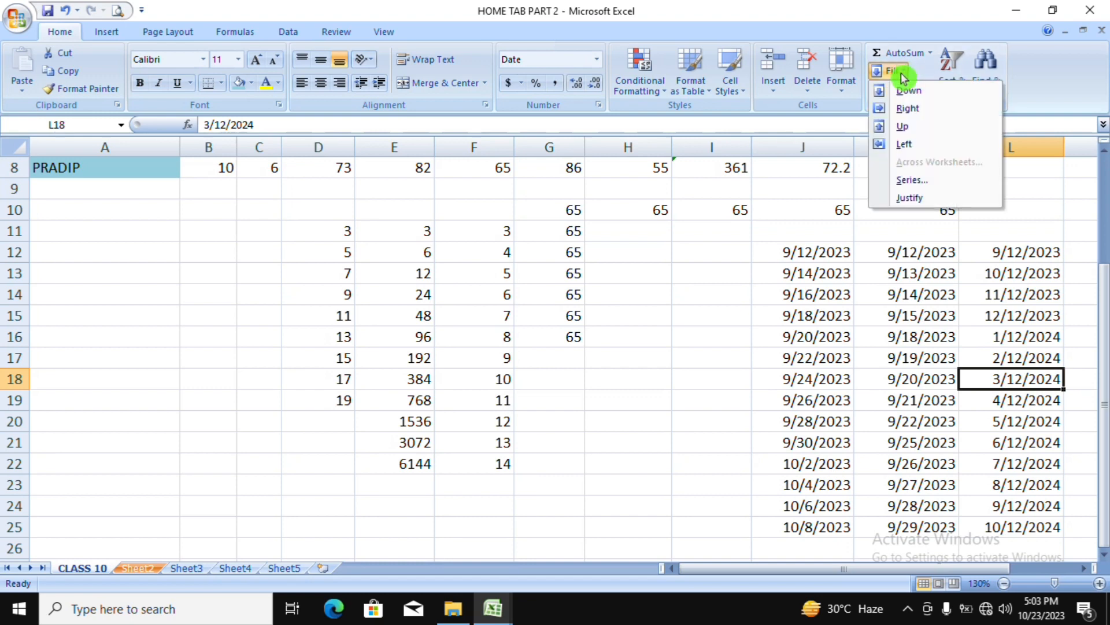
left_click(913, 179)
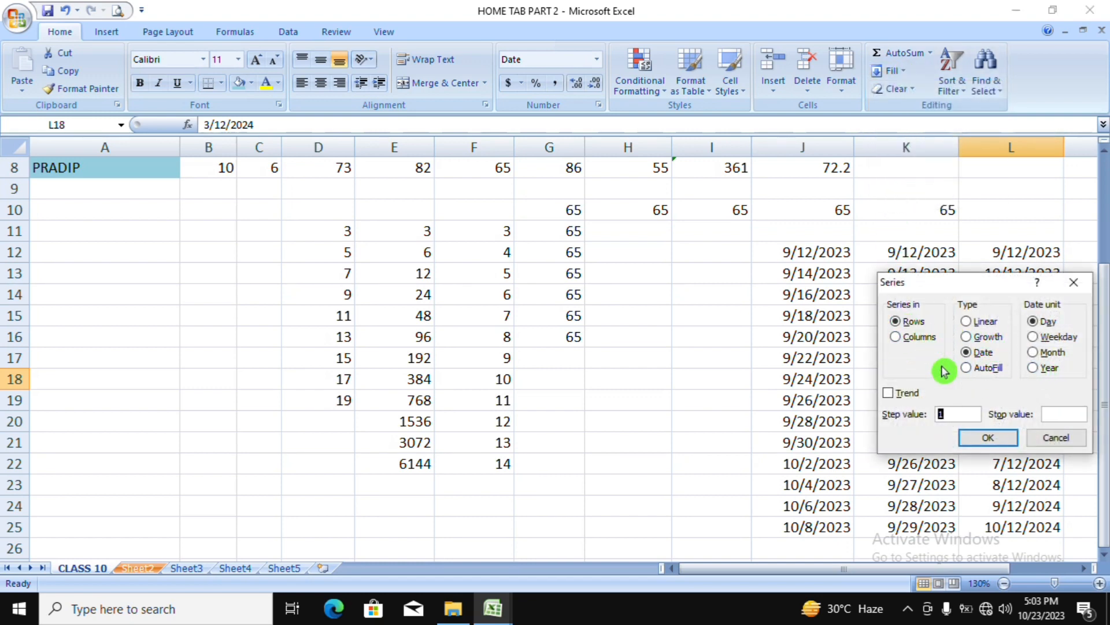
left_click(1056, 437)
Enter 2 in cell D28 and autofill it across the row to J28 as a series increasing by 1
scroll(508, 437, "down", 4)
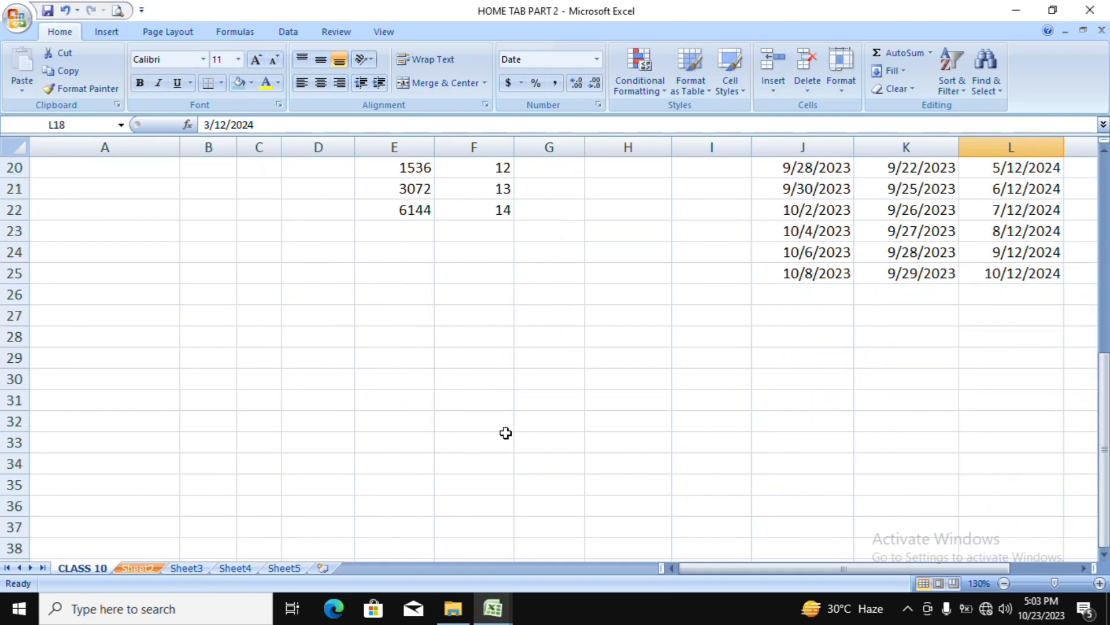
left_click(318, 337)
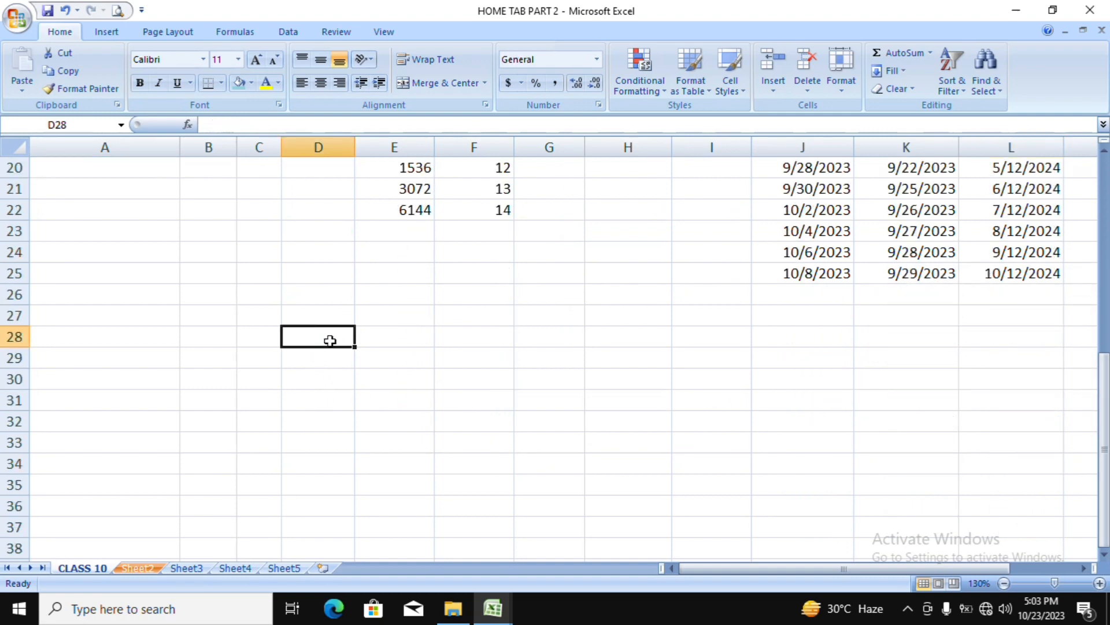
type("2")
left_click(372, 398)
left_click_drag(361, 337, 616, 354)
left_click_drag(310, 336, 444, 333)
left_click_drag(444, 333, 803, 337)
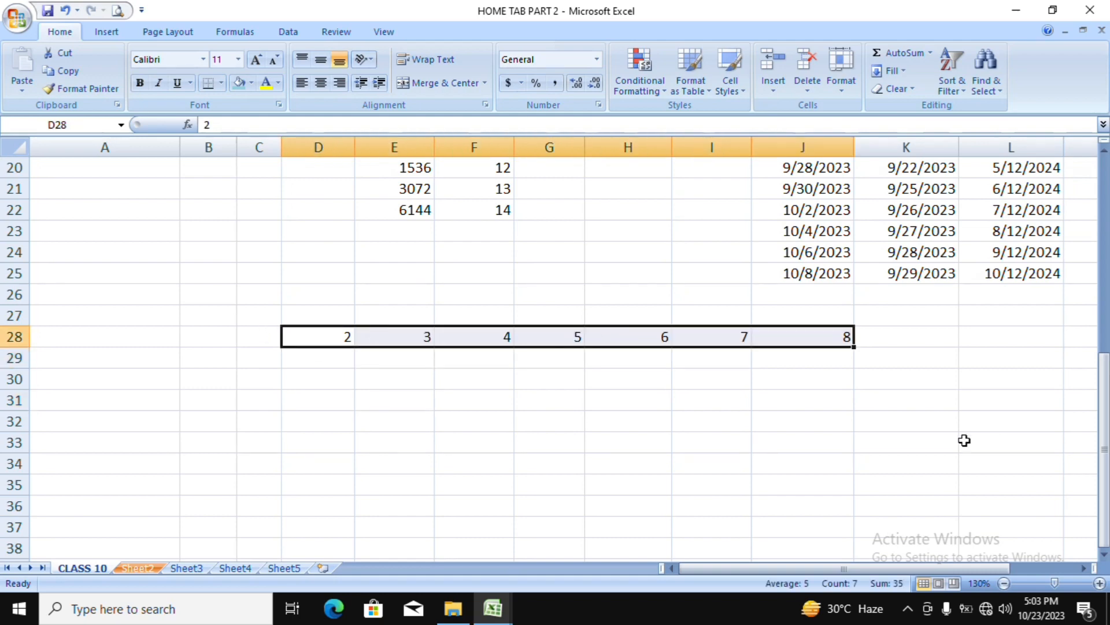
left_click(466, 383)
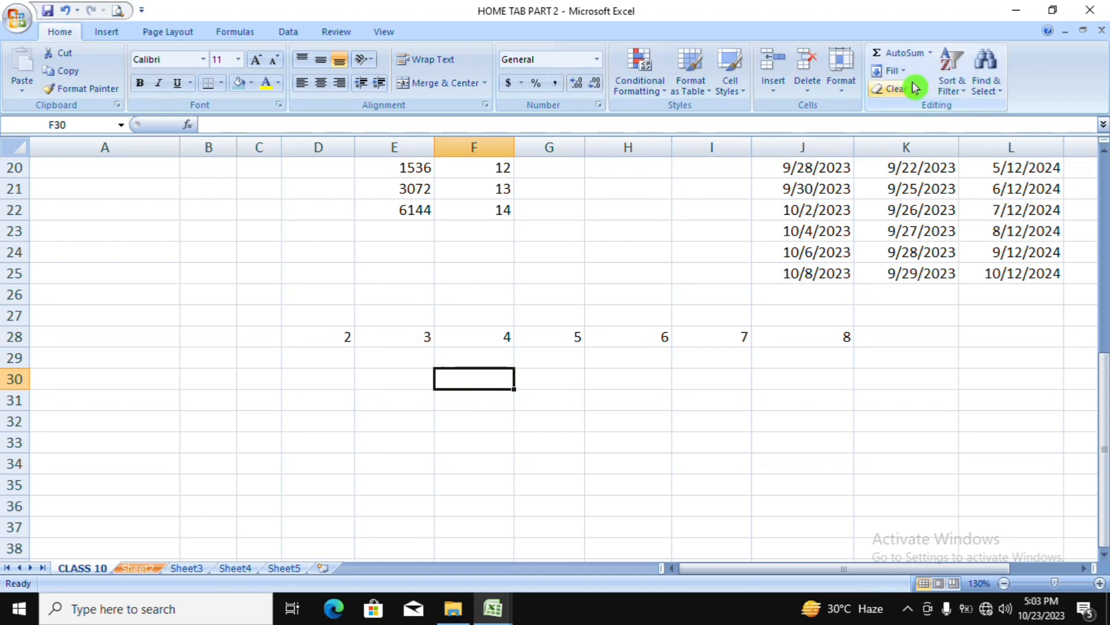
left_click(896, 71)
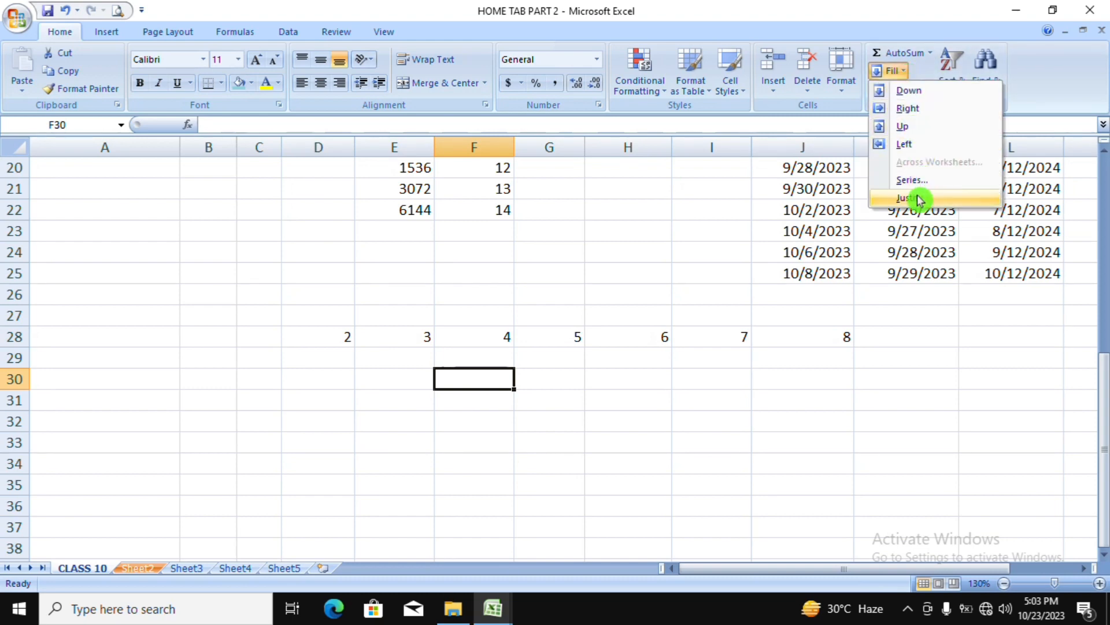
left_click(391, 378)
left_click(391, 379)
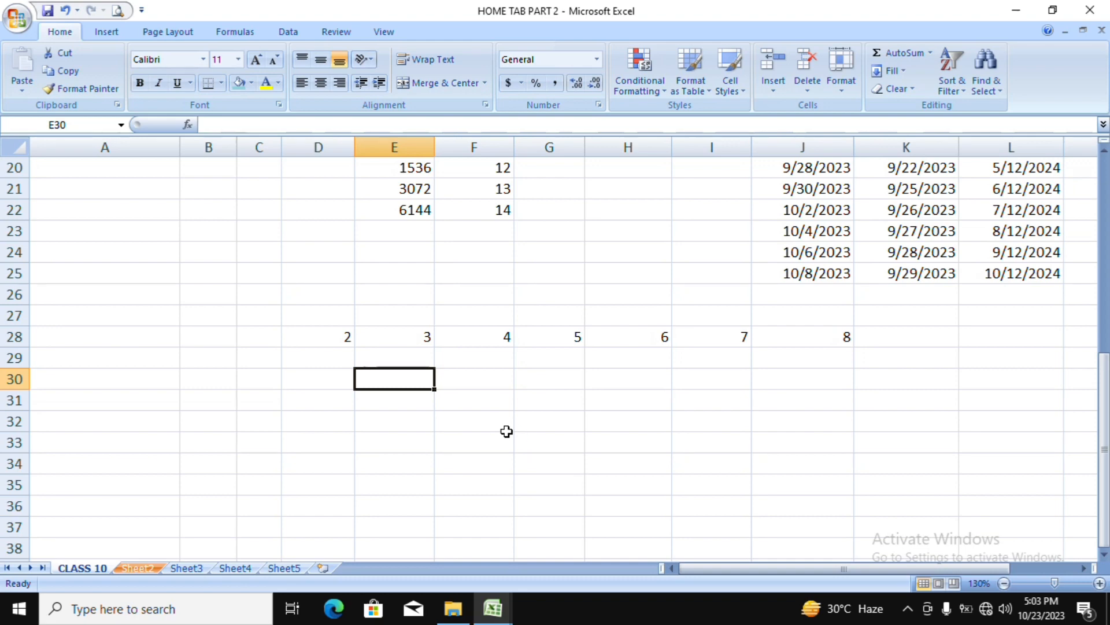
type("WELCO")
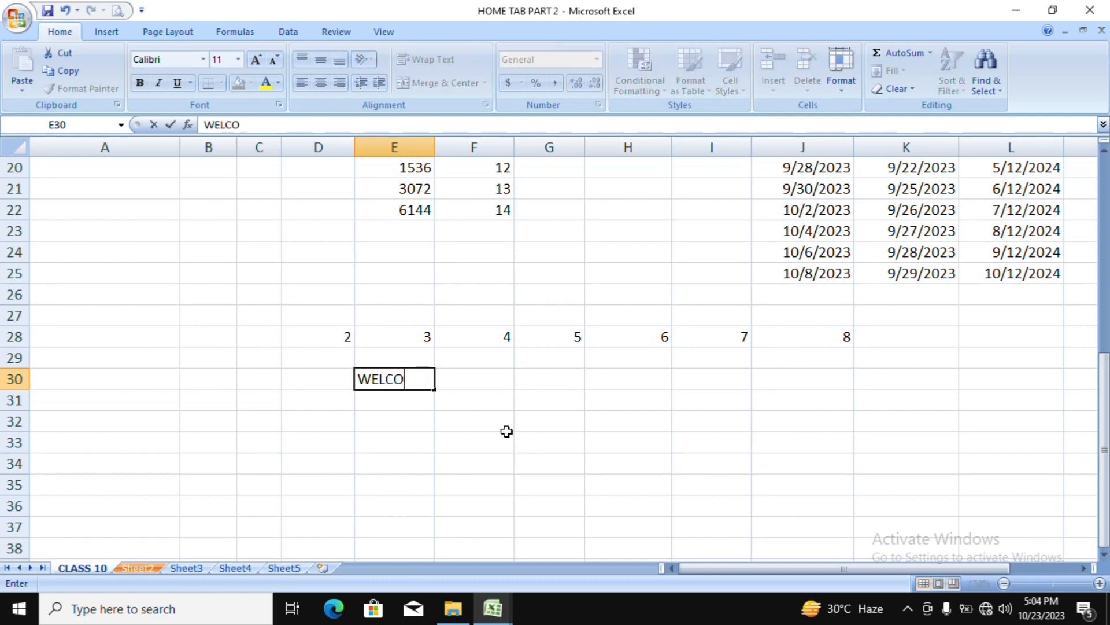
type("ME TO MY CHANNE")
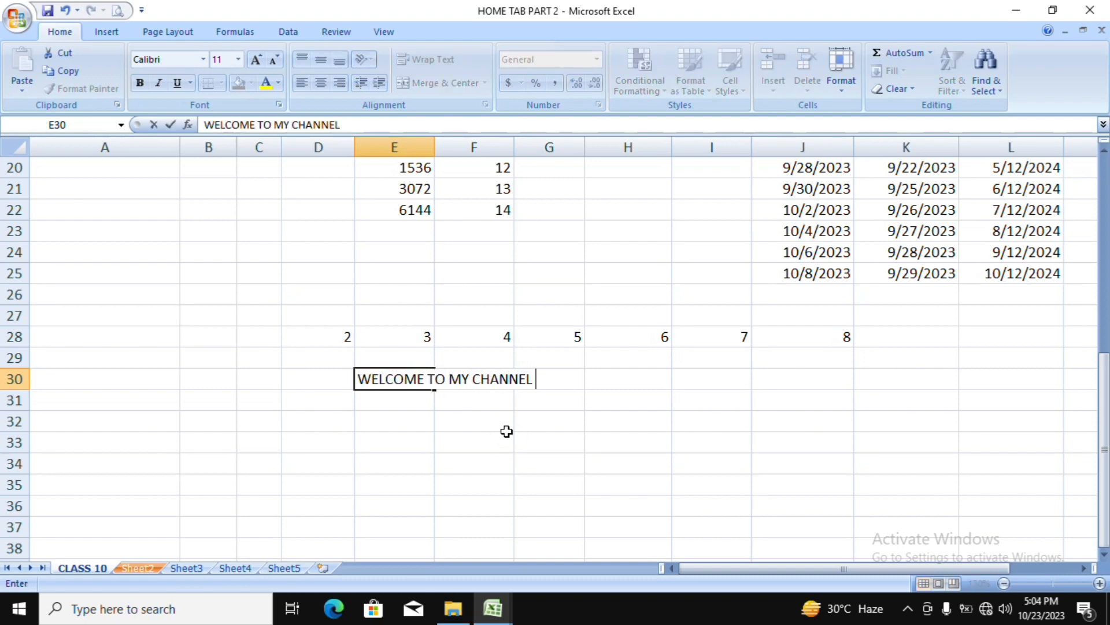
type("L @GENEXTEDU")
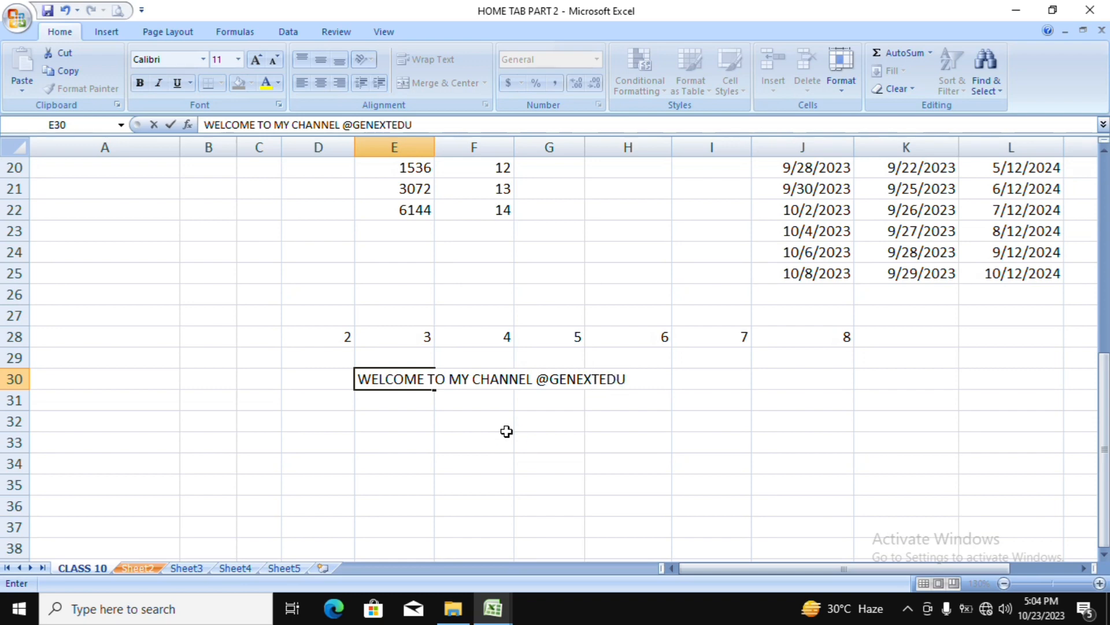
key("Return")
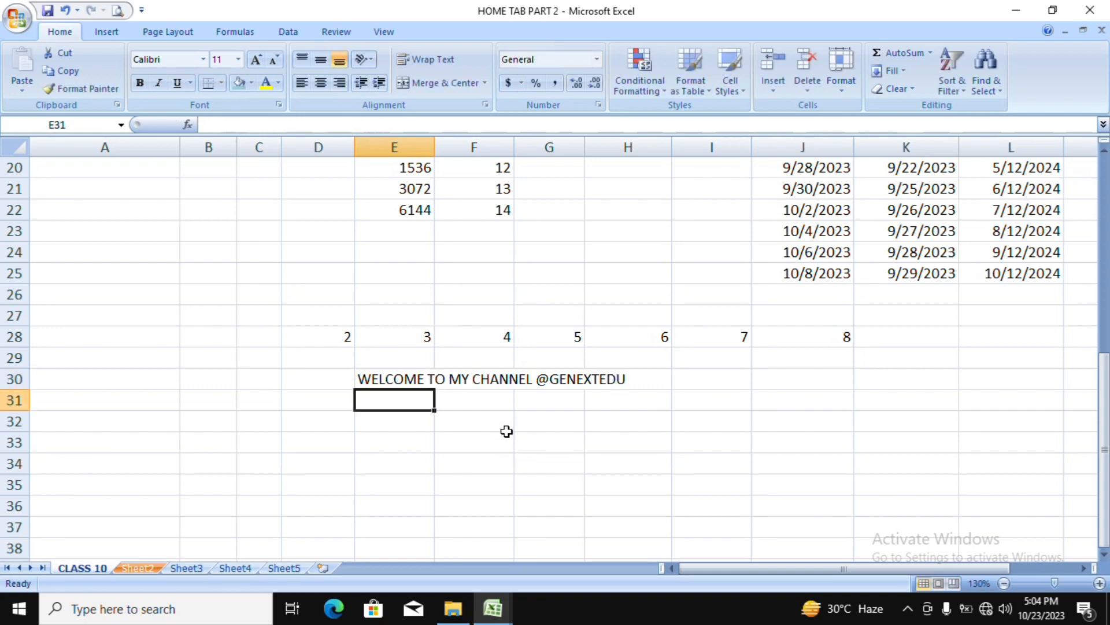
Widen column E to fit WELCOME TO MY and apply Fill Justify to E30, letting the text extend into the cells below
left_click(400, 376)
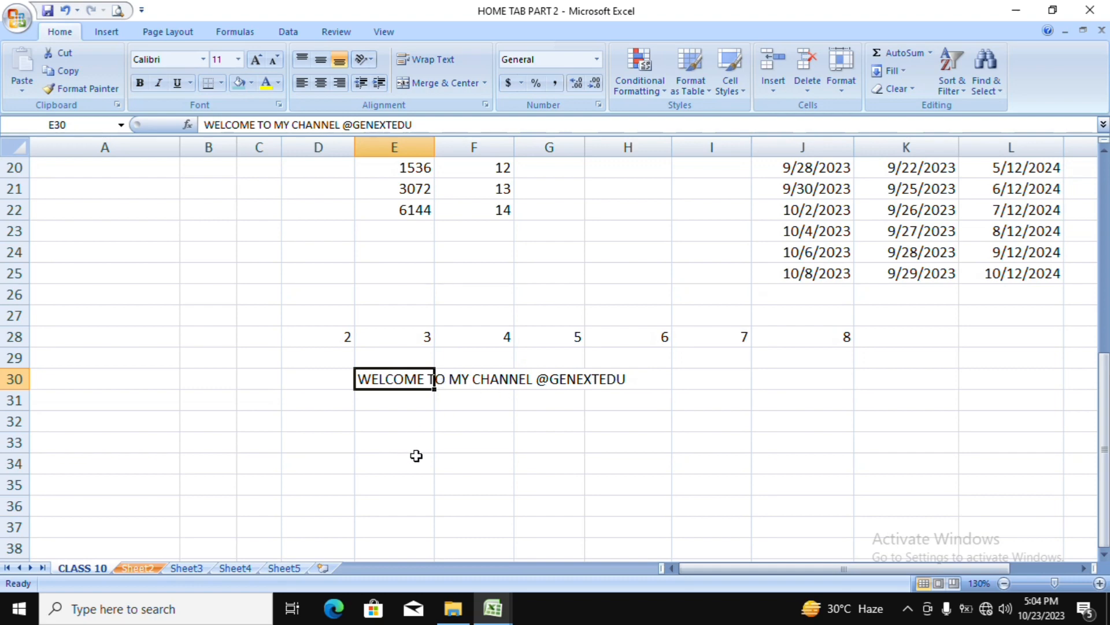
left_click_drag(434, 148, 473, 148)
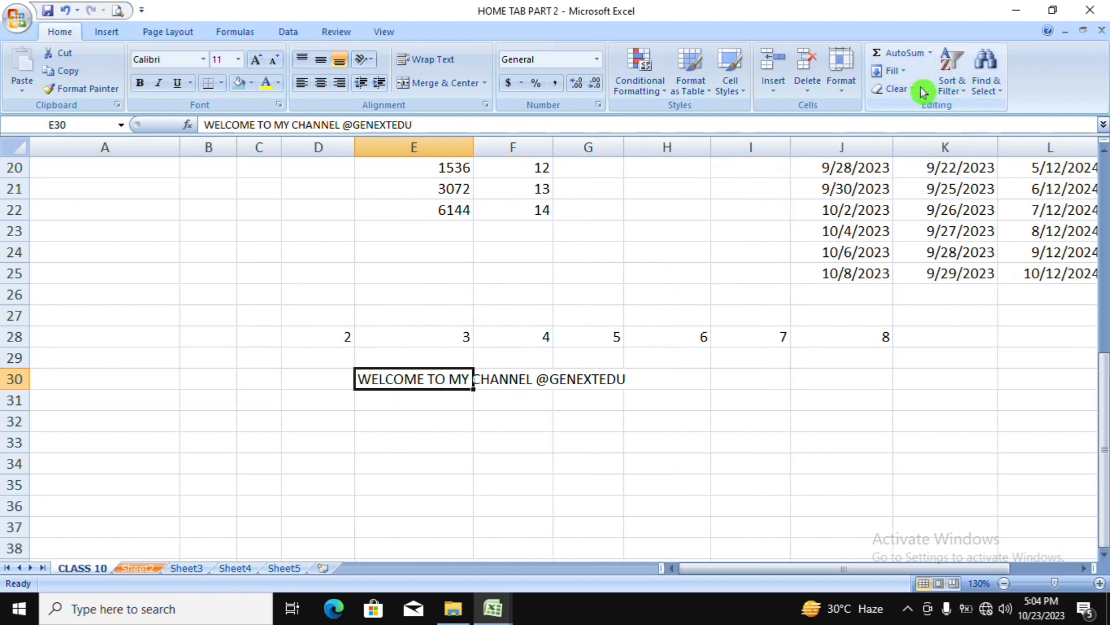
left_click(903, 78)
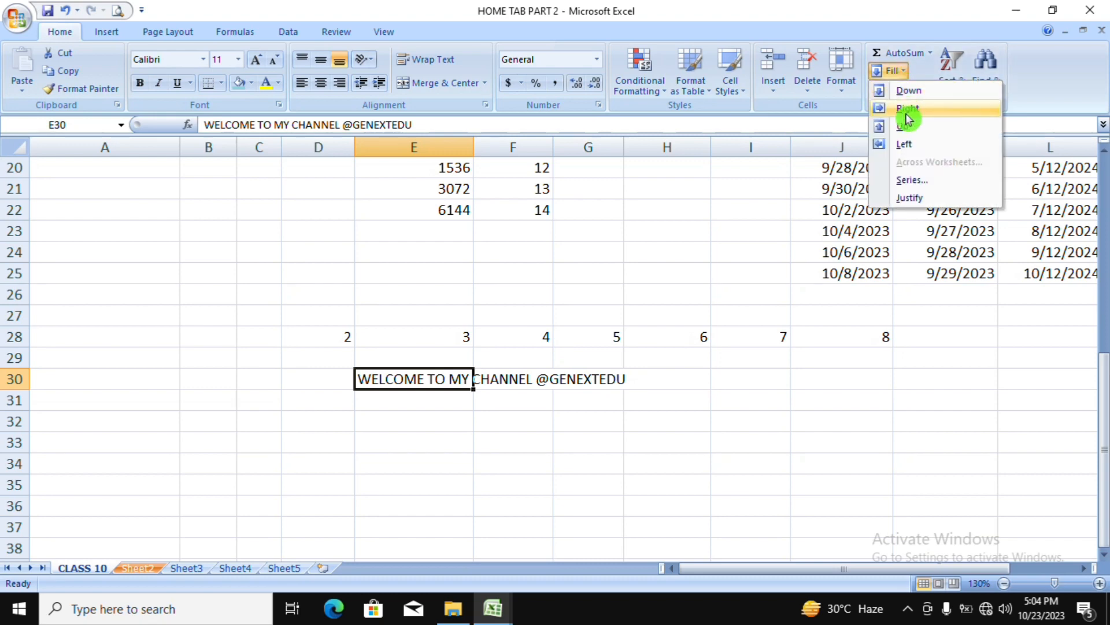
left_click(920, 197)
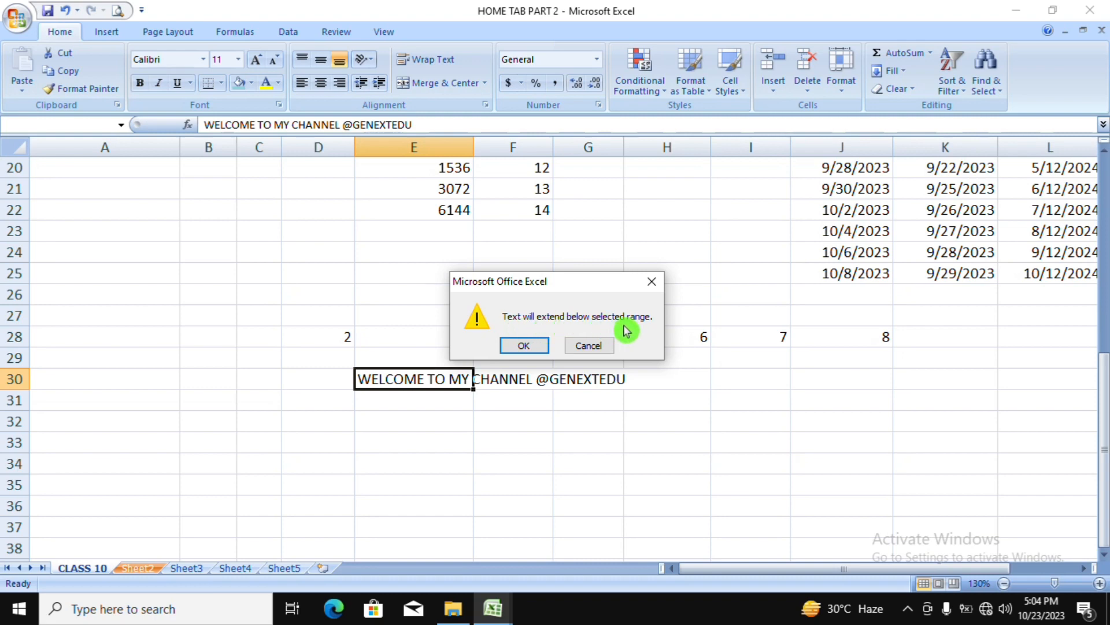
left_click(524, 345)
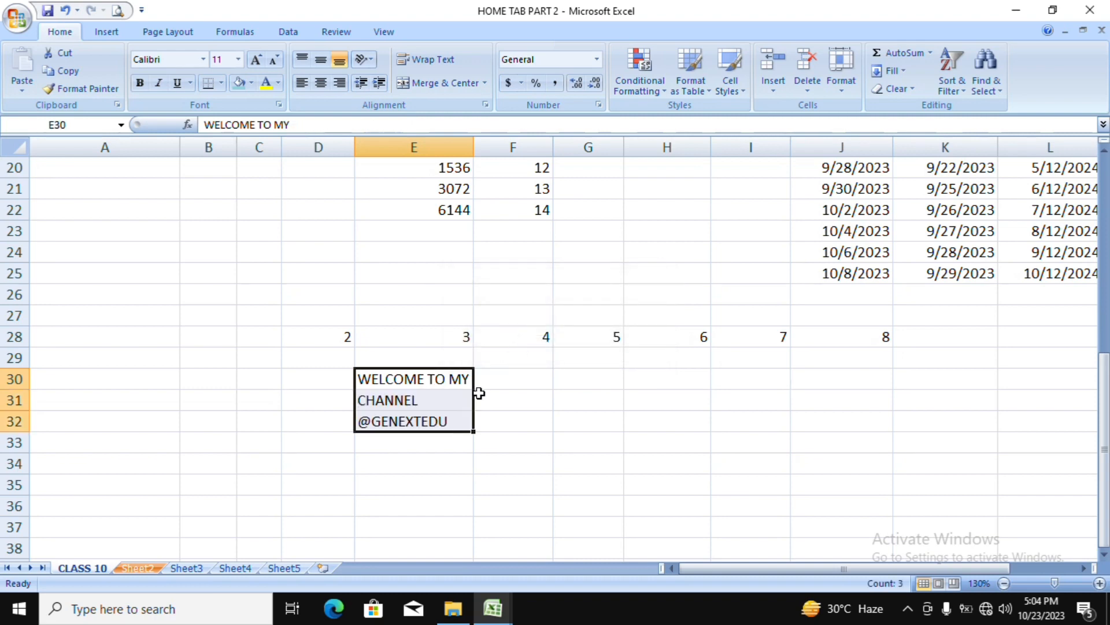
left_click(547, 451)
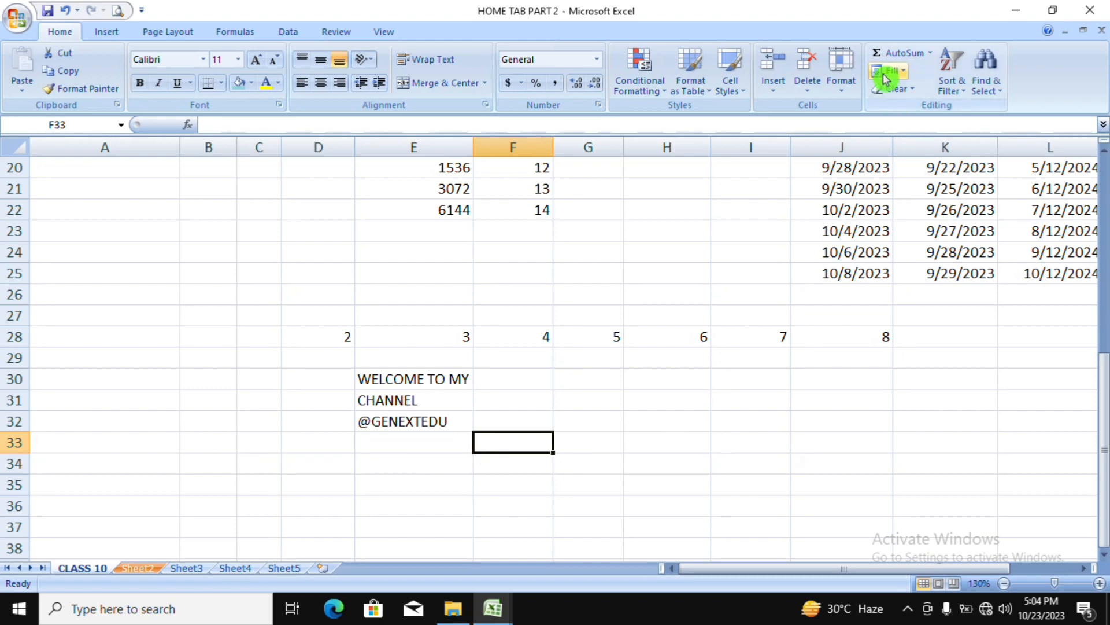
left_click(442, 461)
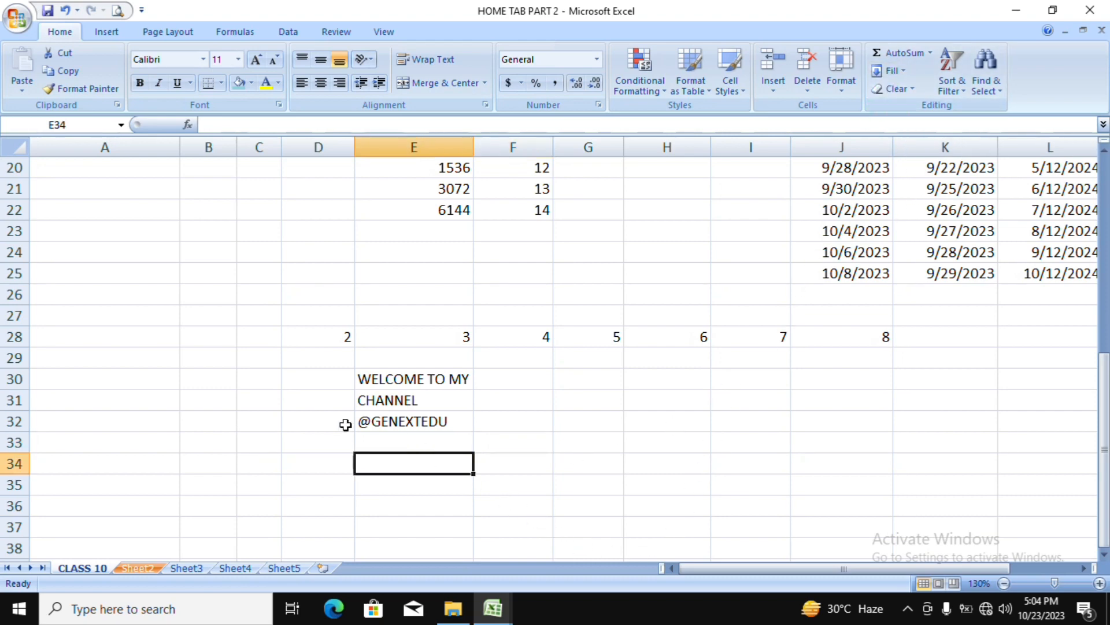
left_click(390, 434)
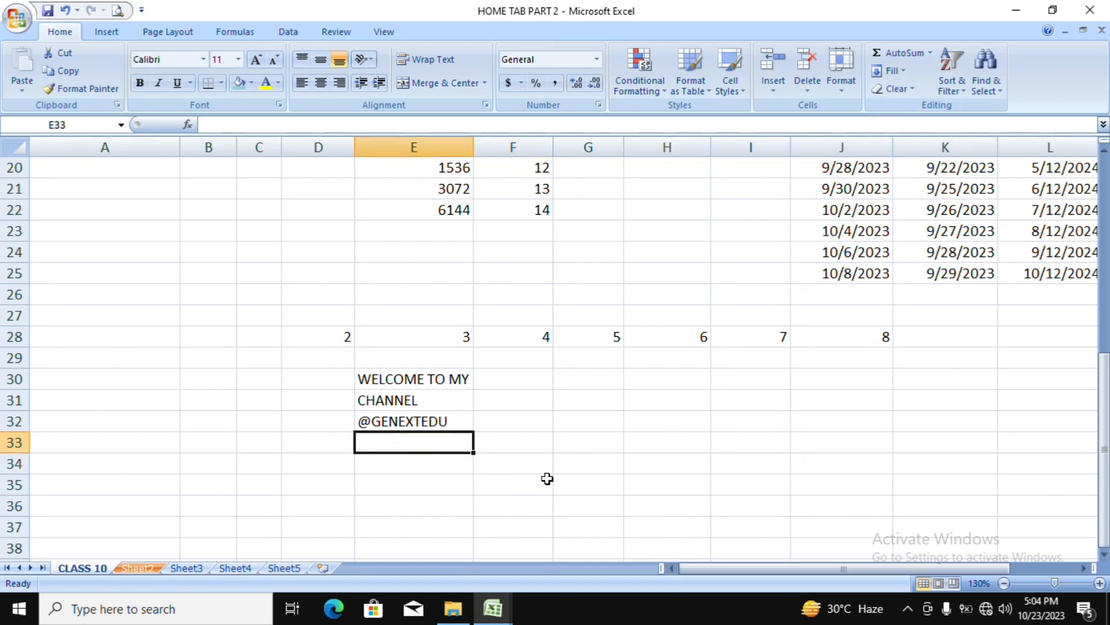